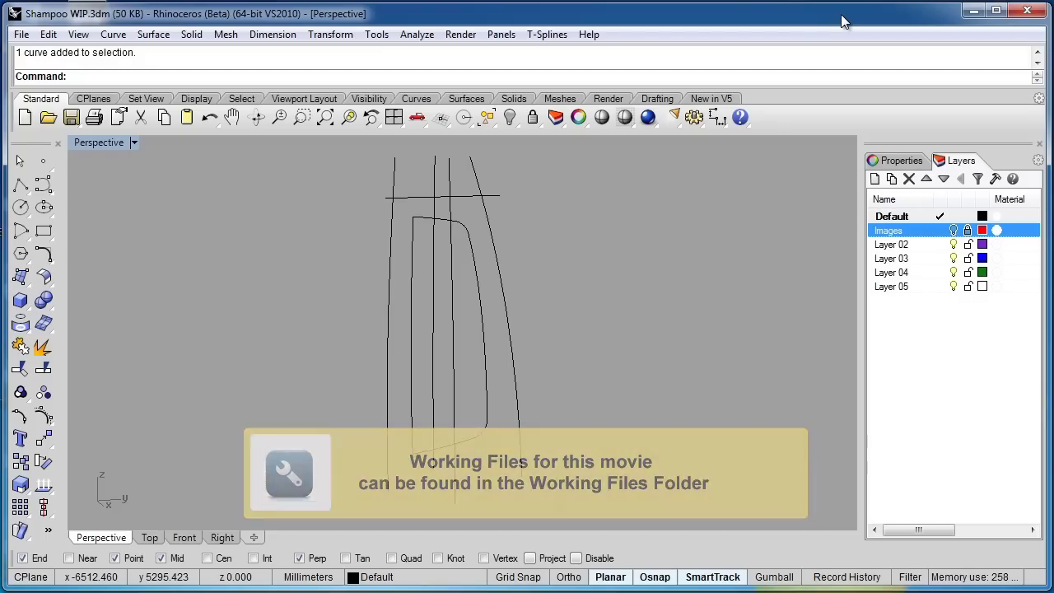
pyautogui.moveTo(576, 395); pyautogui.dragTo(596, 404, button='right')
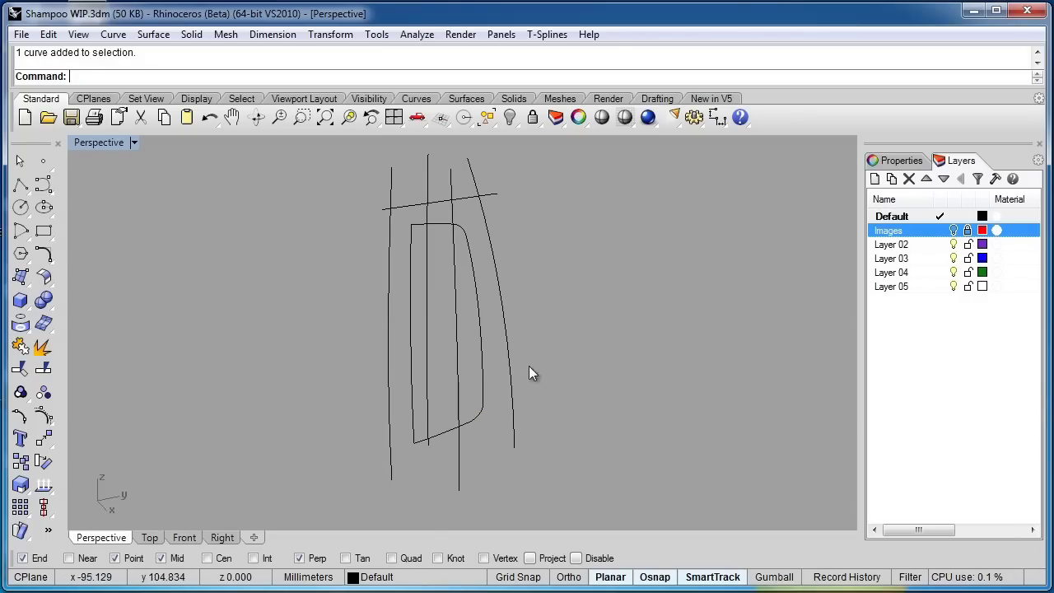
pyautogui.click(389, 334)
pyautogui.click(427, 327)
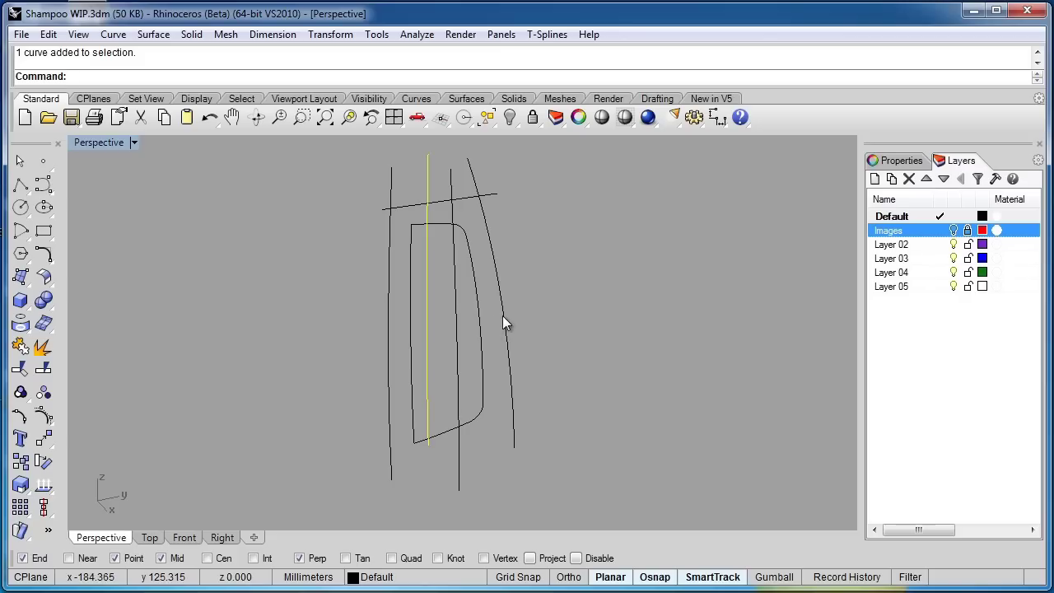
pyautogui.click(501, 317)
pyautogui.click(464, 330)
pyautogui.press('Escape')
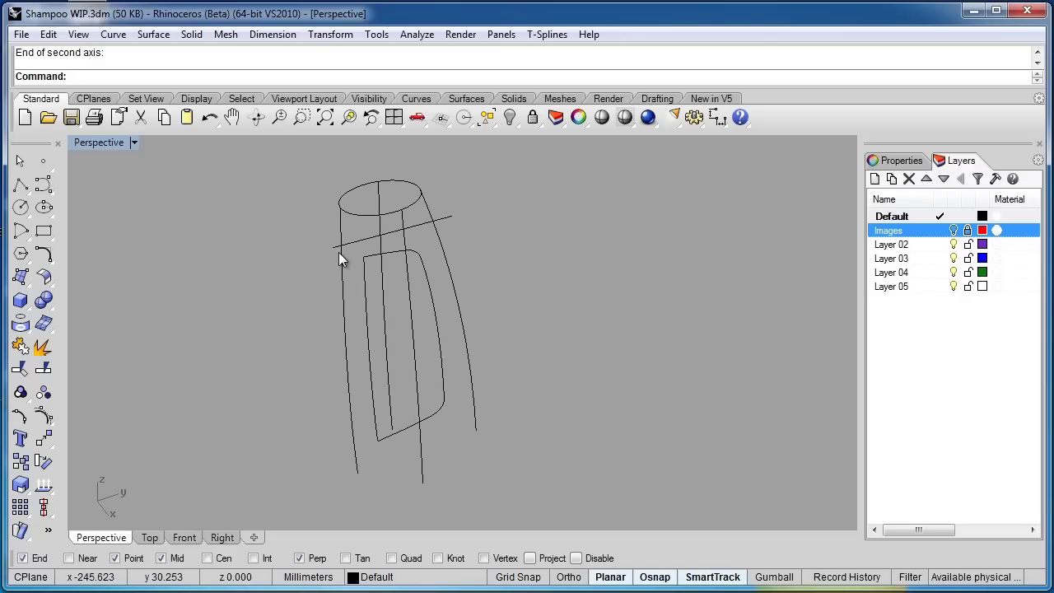
# Step: Draw a diameter ellipse at the base, with its axes snapped to the lower ends of the bottle's profile curves
pyautogui.press('Return')
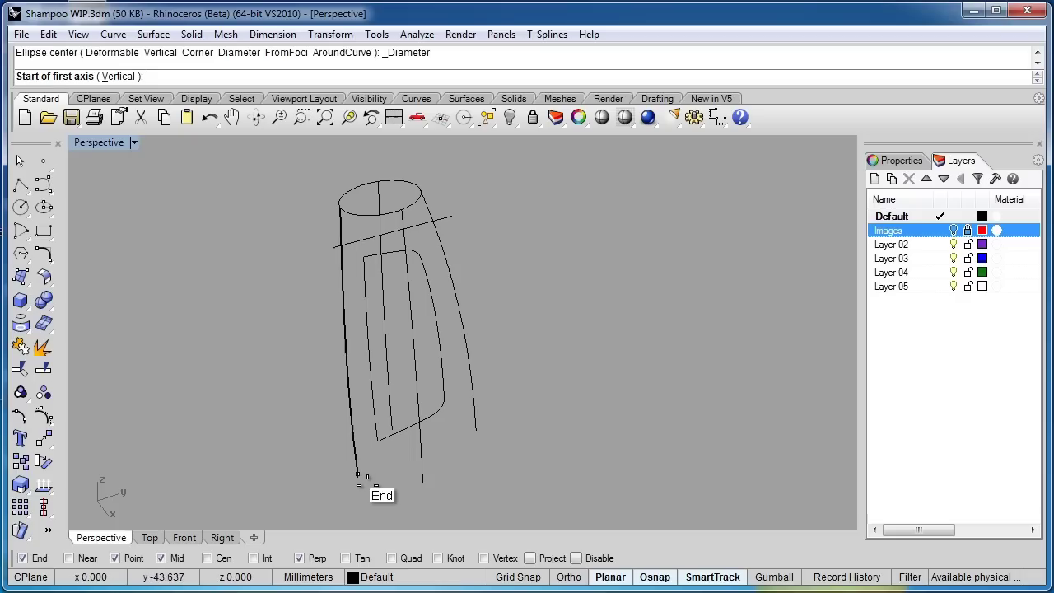
pyautogui.click(44, 207)
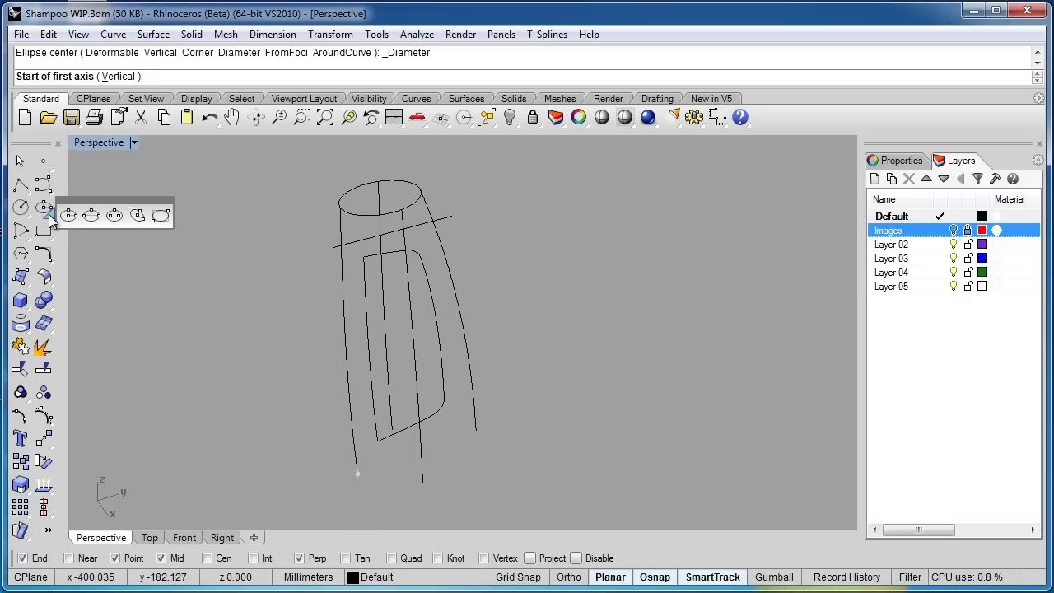
pyautogui.click(93, 216)
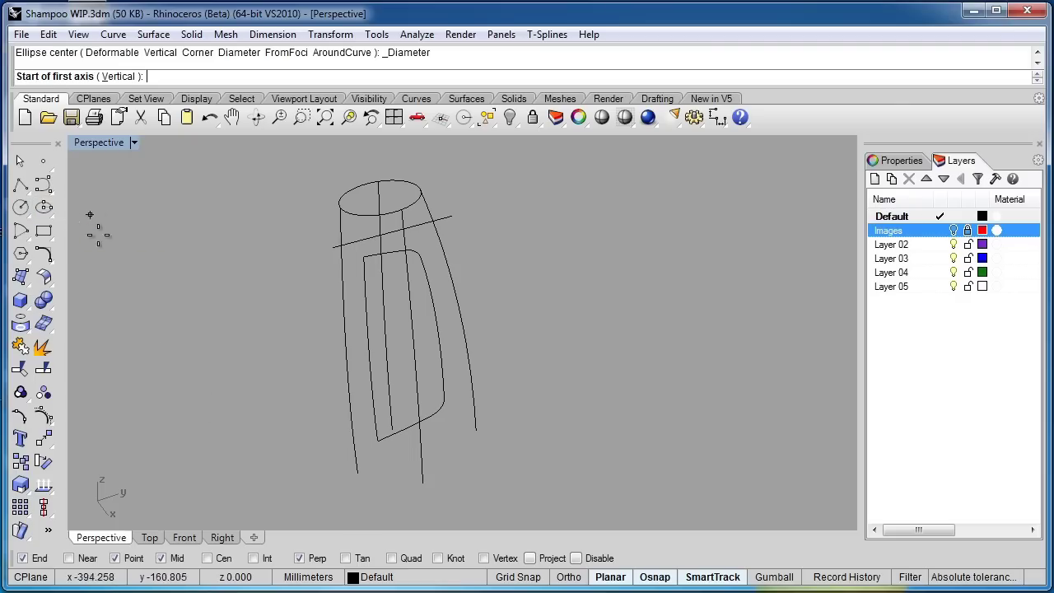
pyautogui.click(360, 476)
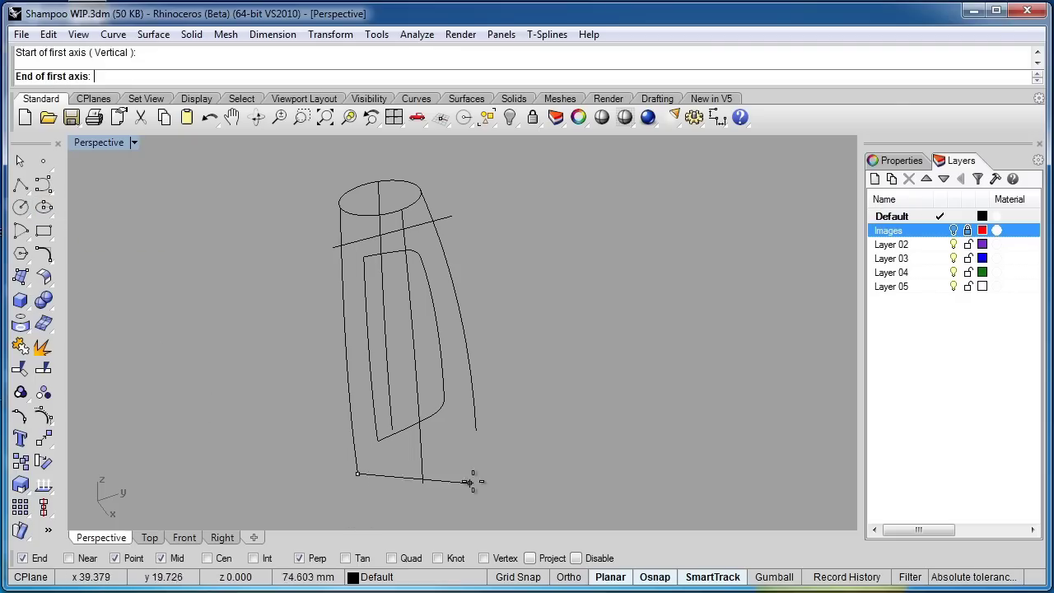
pyautogui.click(476, 429)
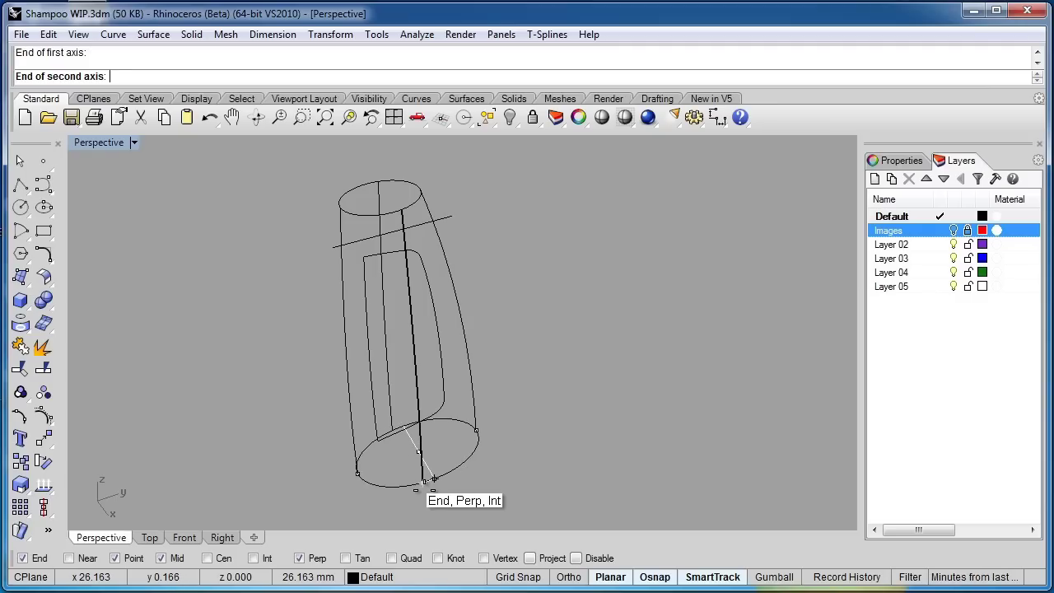
pyautogui.click(423, 486)
# Step: Set up a two-rail sweep with the top and base ellipses as rails and the four vertical profile curves as cross sections
pyautogui.moveTo(512, 471); pyautogui.dragTo(545, 452, button='right')
pyautogui.click(384, 209)
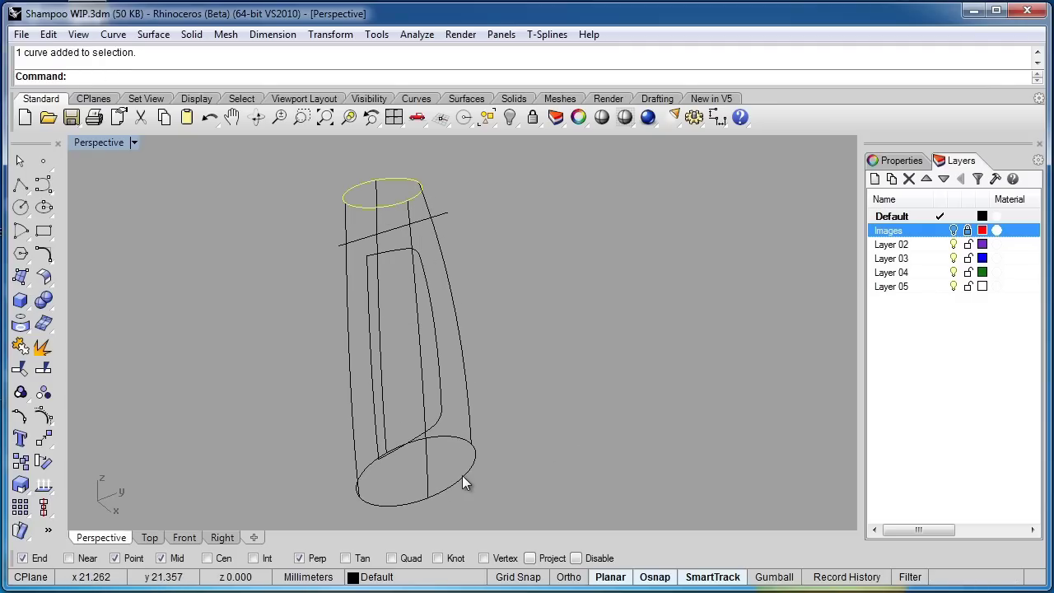
pyautogui.keyDown('shift'); pyautogui.click(389, 449); pyautogui.keyUp('shift')
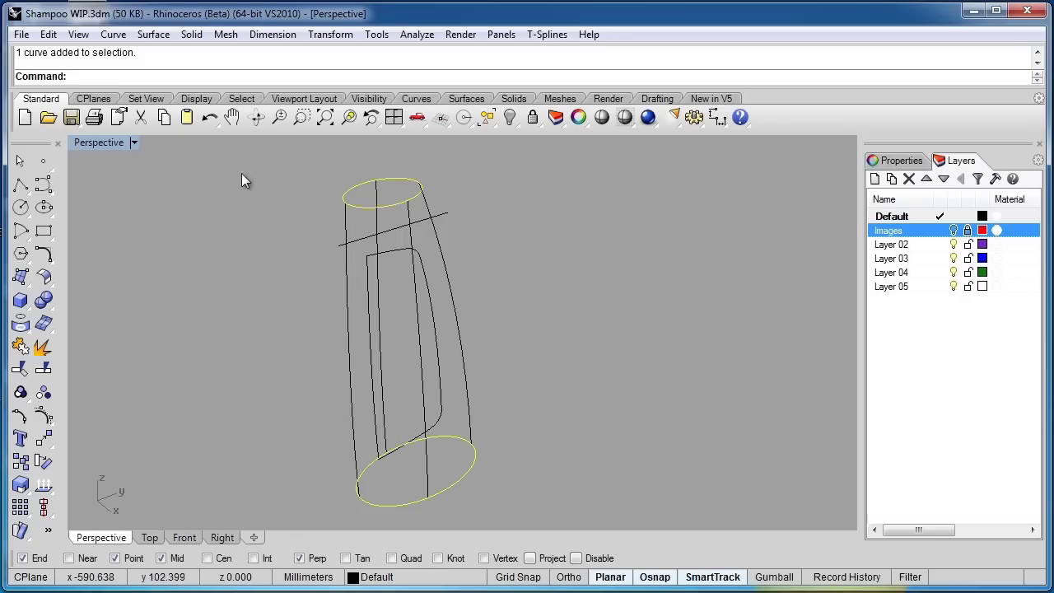
pyautogui.click(153, 34)
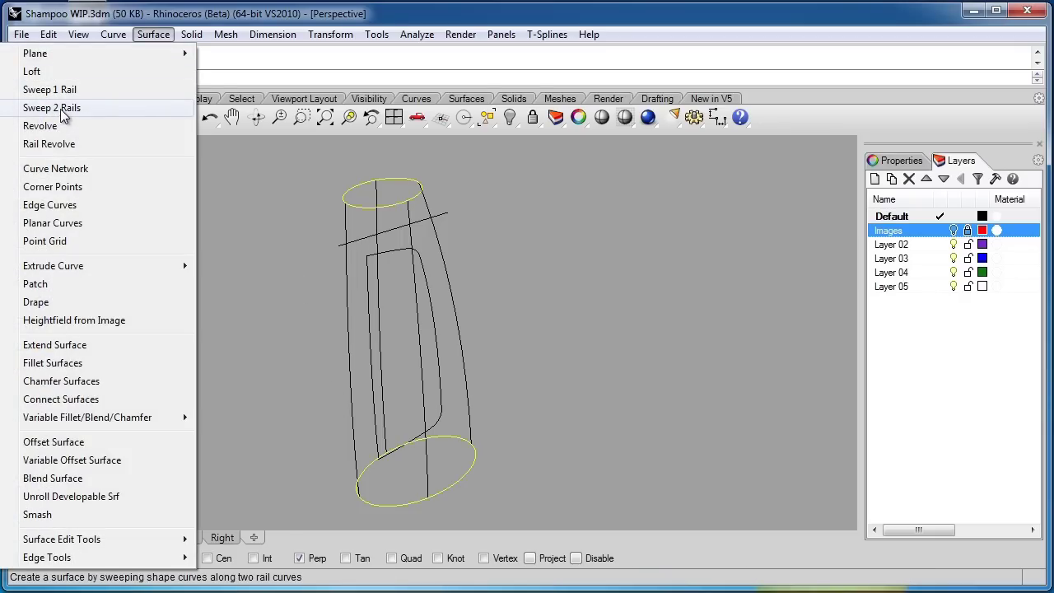
pyautogui.click(66, 108)
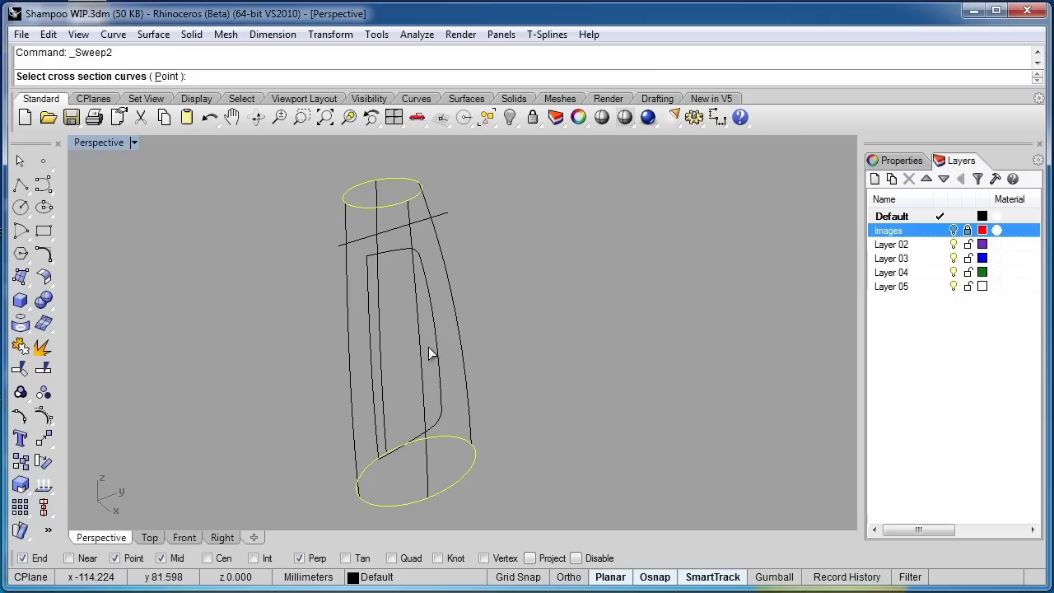
pyautogui.click(422, 342)
pyautogui.click(461, 322)
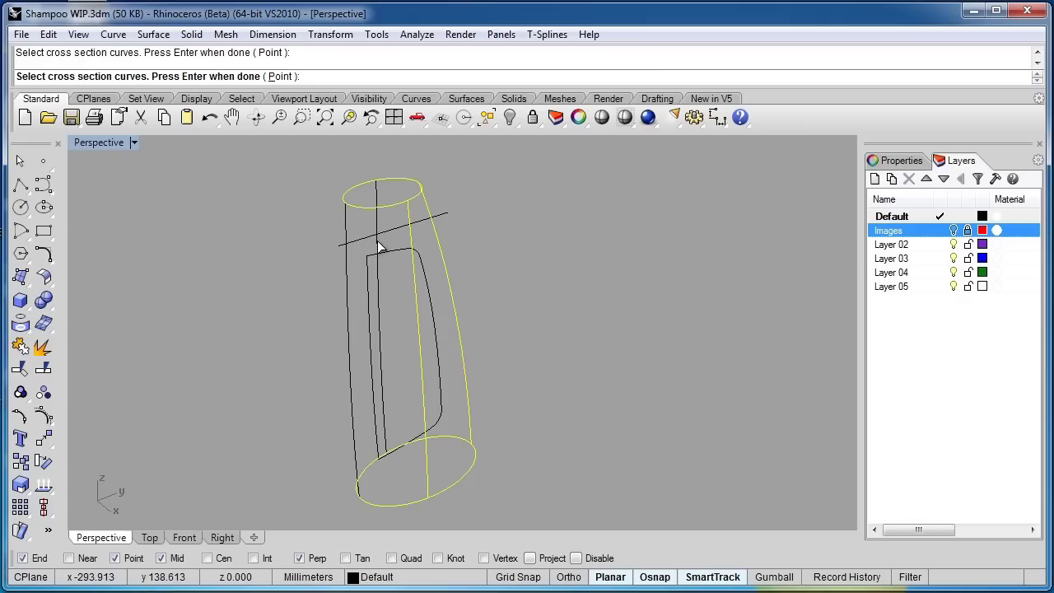
pyautogui.click(384, 241)
pyautogui.click(346, 253)
pyautogui.rightClick(271, 323)
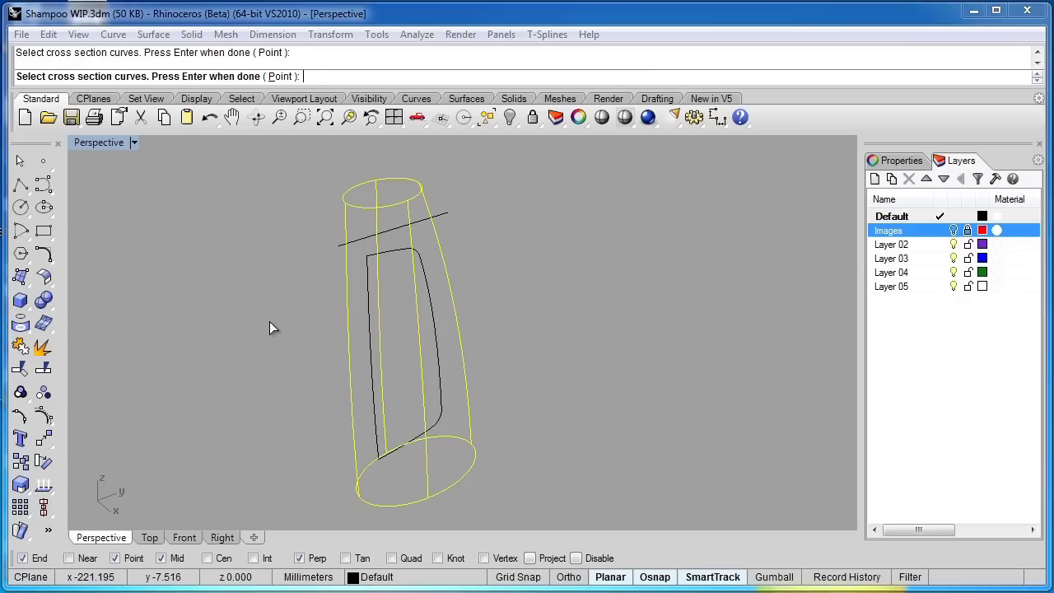
# Step: Create the two-rail sweep as a closed sweep with its cross-section curves refit within 0.01
pyautogui.moveTo(345, 345); pyautogui.dragTo(428, 346, button='right')
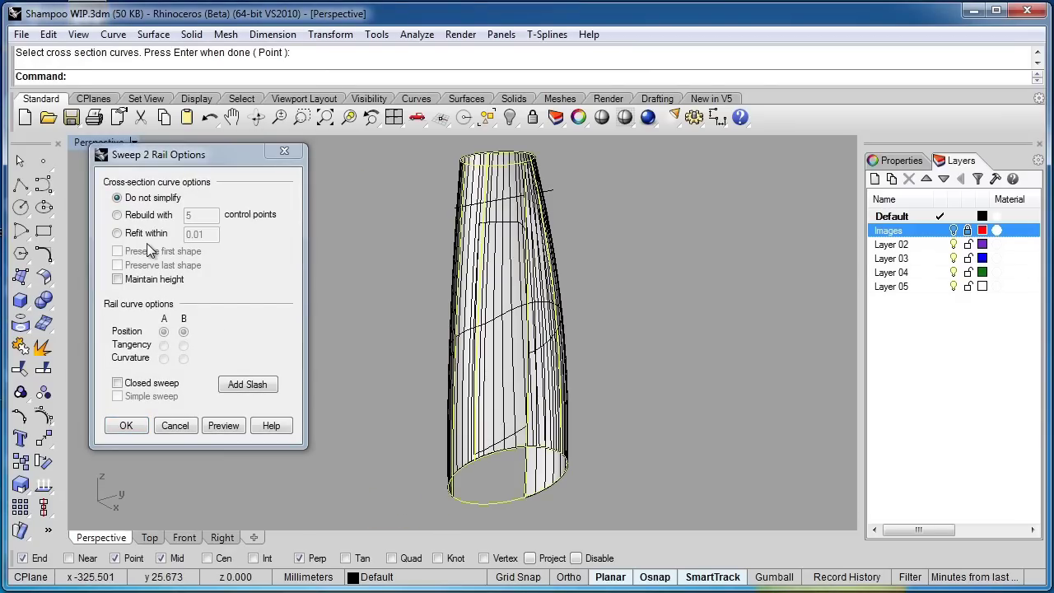
pyautogui.click(117, 383)
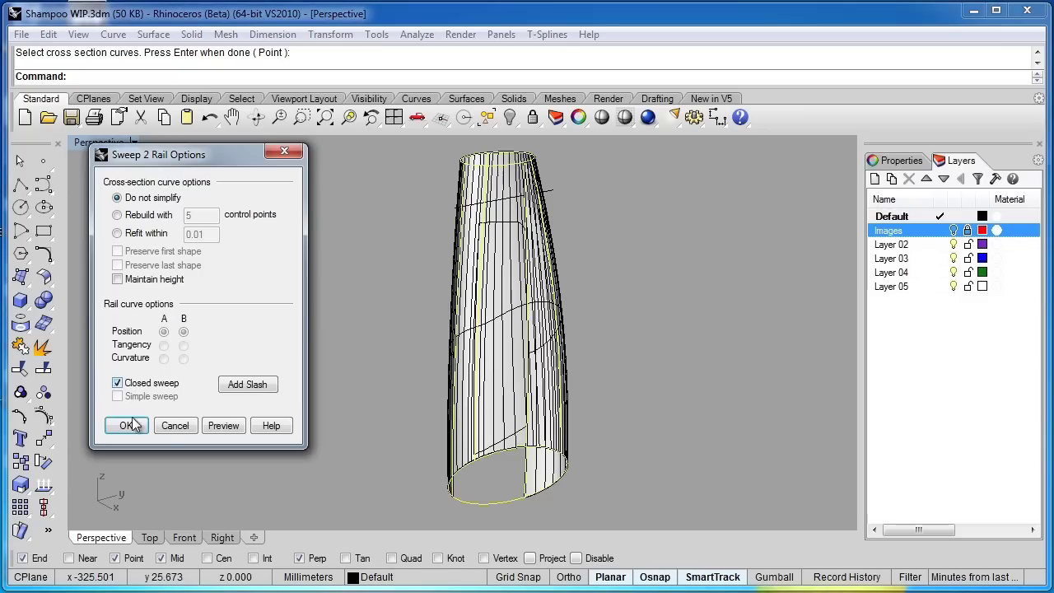
pyautogui.click(223, 426)
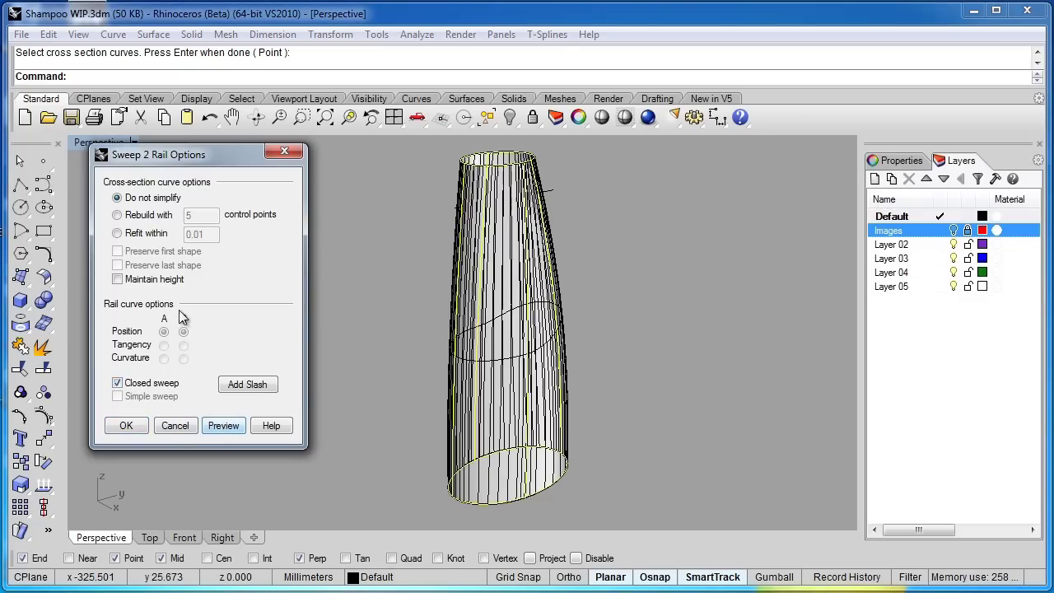
pyautogui.click(118, 234)
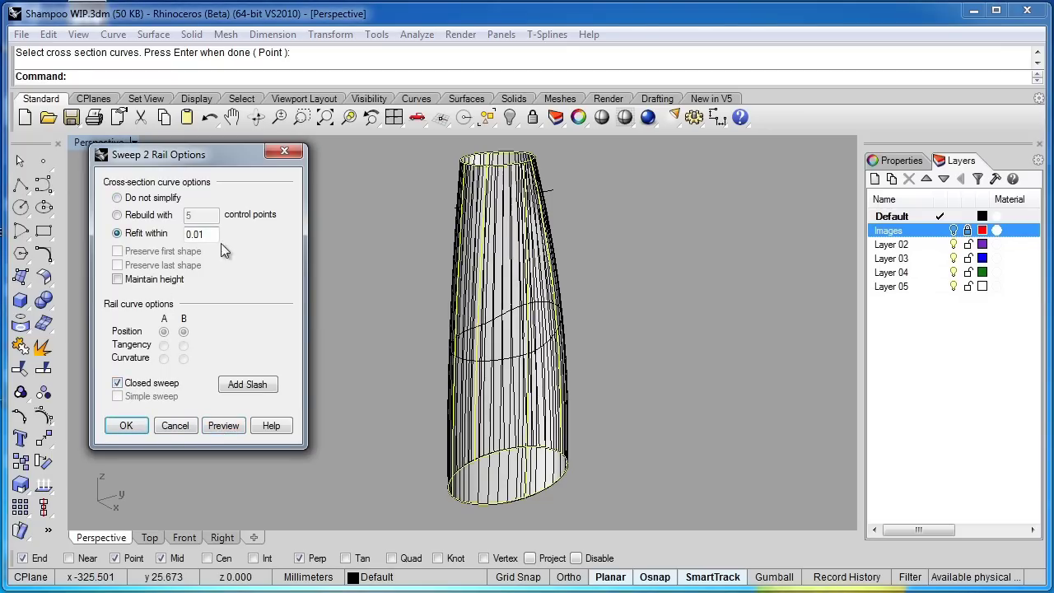
pyautogui.click(228, 426)
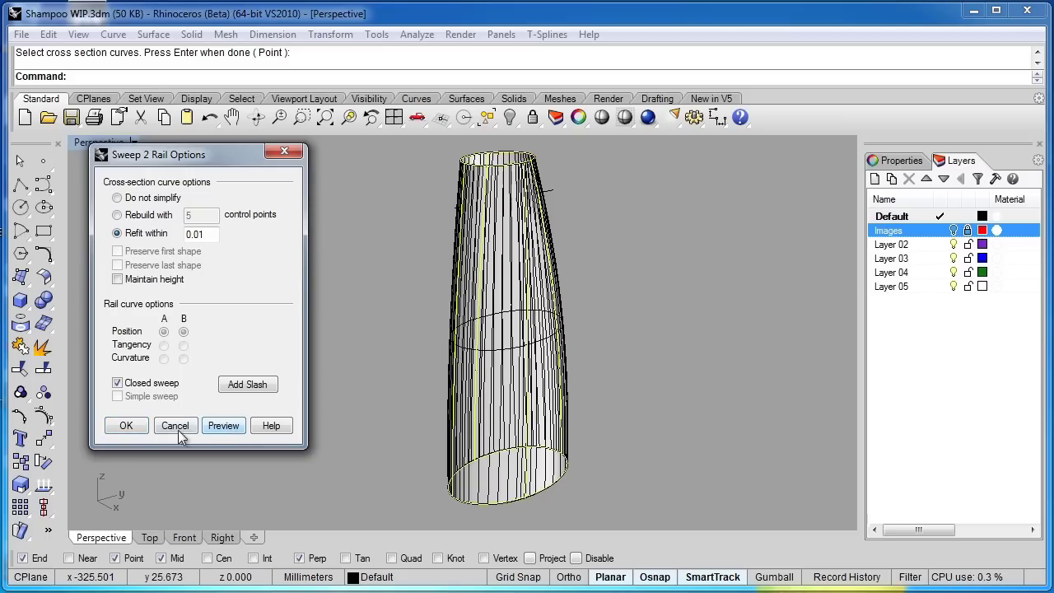
pyautogui.click(126, 426)
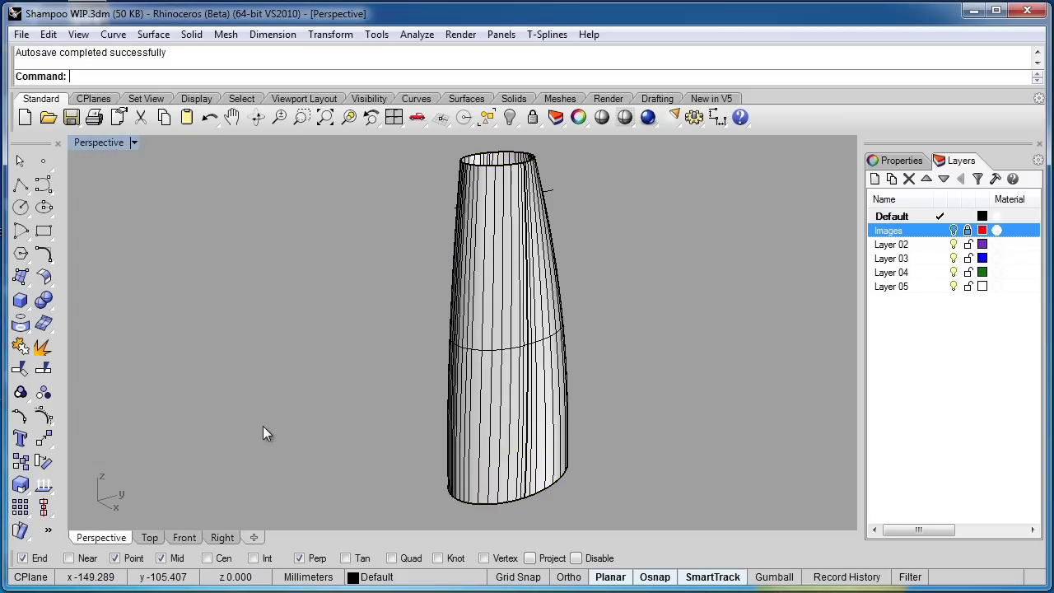
# Step: Delete the swept bottle surface
pyautogui.moveTo(264, 430); pyautogui.dragTo(261, 403, button='right')
pyautogui.click(483, 401)
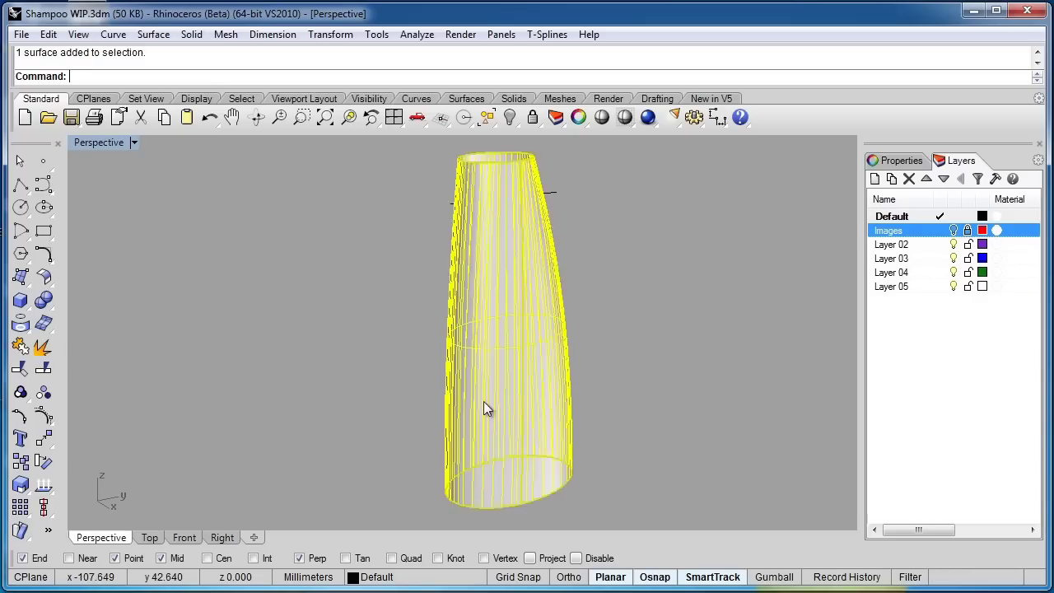
pyautogui.press('Delete')
# Step: Start a loft through the four vertical profile curves of the bottle, keeping the preview unobstructed
pyautogui.keyDown('shift'); pyautogui.click(482, 288); pyautogui.keyUp('shift')
pyautogui.keyDown('shift'); pyautogui.click(454, 292); pyautogui.keyUp('shift')
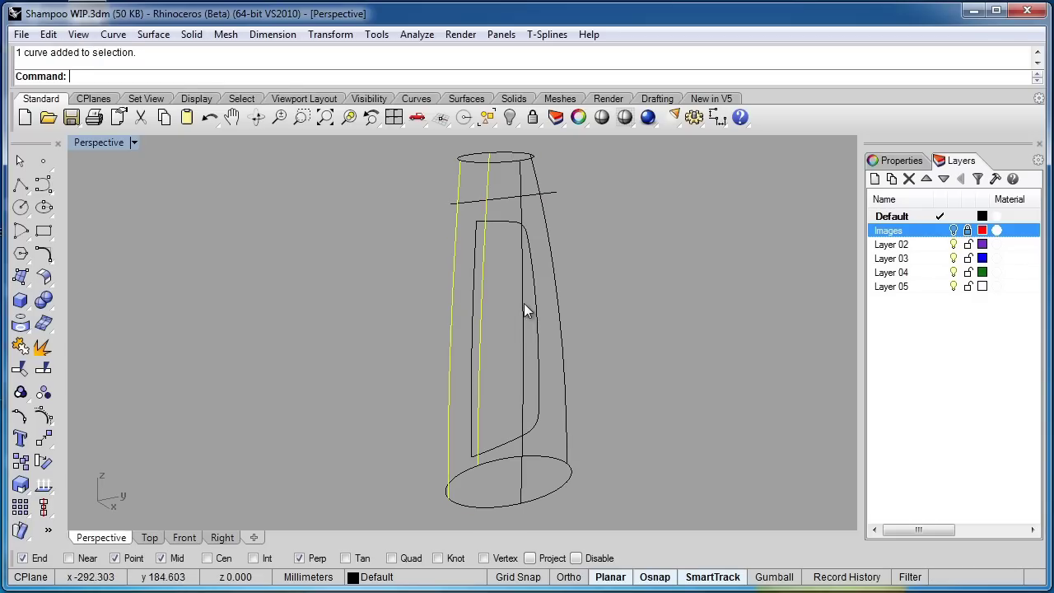
pyautogui.keyDown('shift'); pyautogui.click(522, 303); pyautogui.keyUp('shift')
pyautogui.keyDown('shift'); pyautogui.click(556, 306); pyautogui.keyUp('shift')
pyautogui.moveTo(556, 307); pyautogui.dragTo(519, 305, button='right')
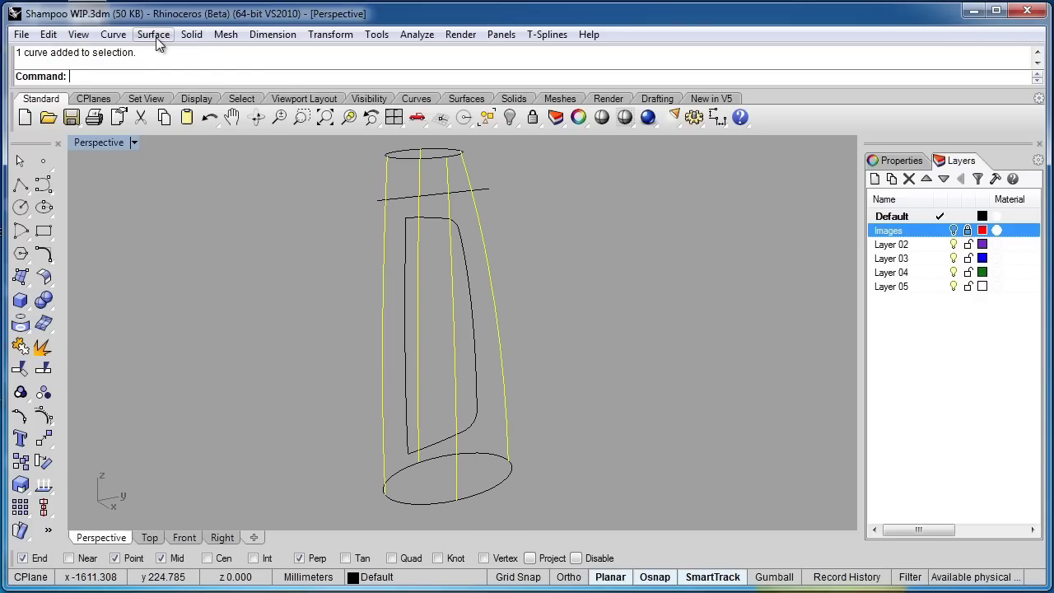
pyautogui.click(154, 35)
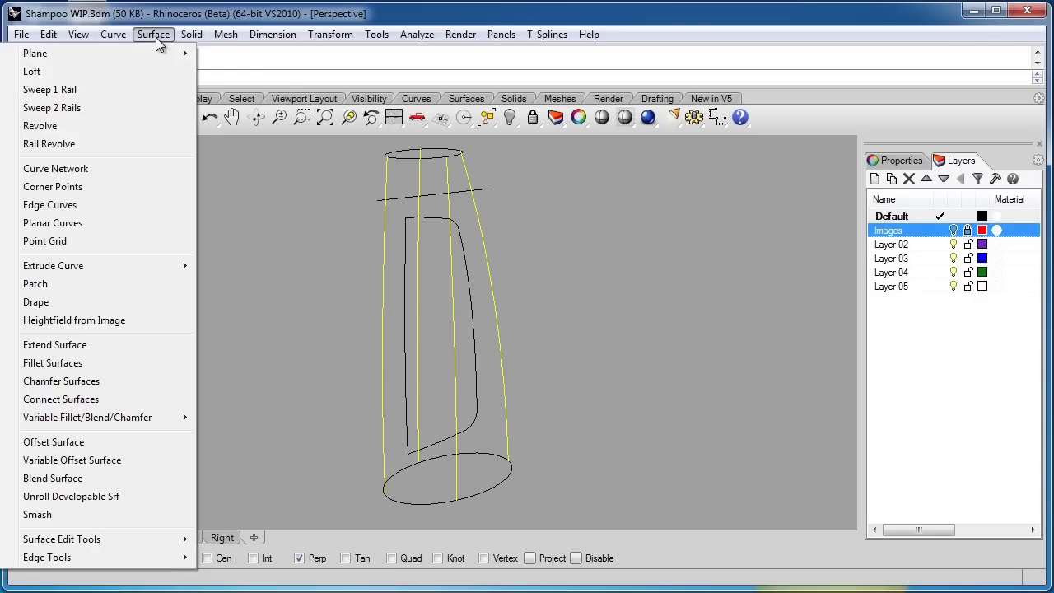
pyautogui.click(33, 74)
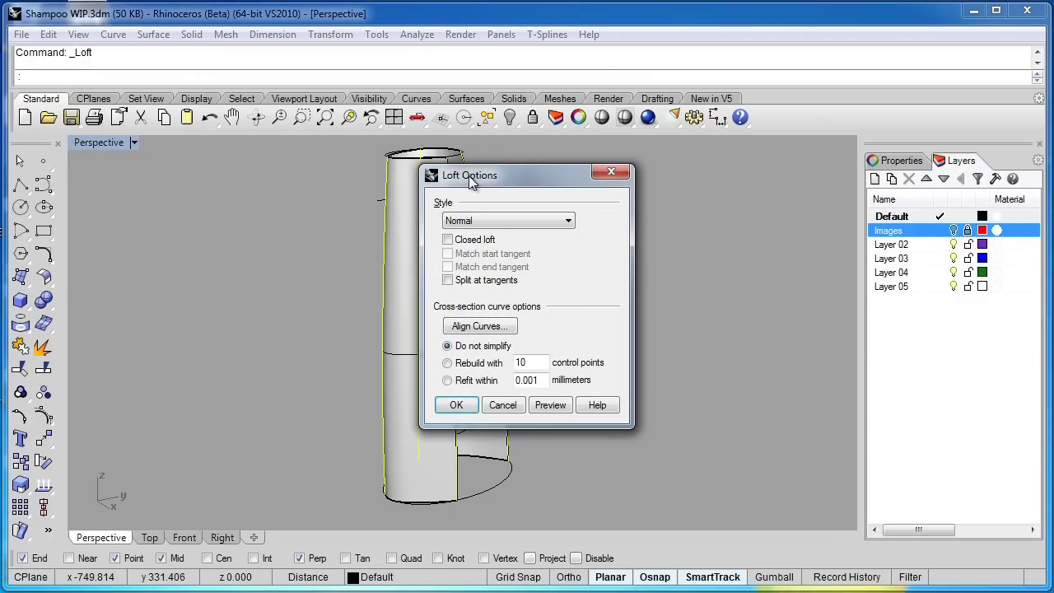
pyautogui.moveTo(527, 177); pyautogui.dragTo(702, 176)
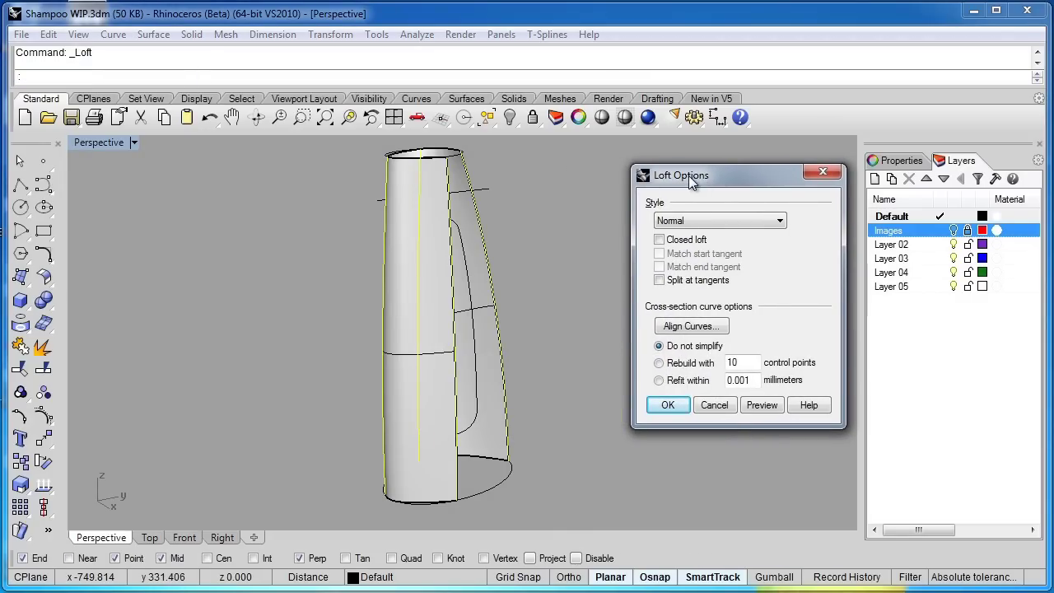
# Step: Make the loft closed, keep the Normal style and preview how it follows the top and base ellipses
pyautogui.click(686, 221)
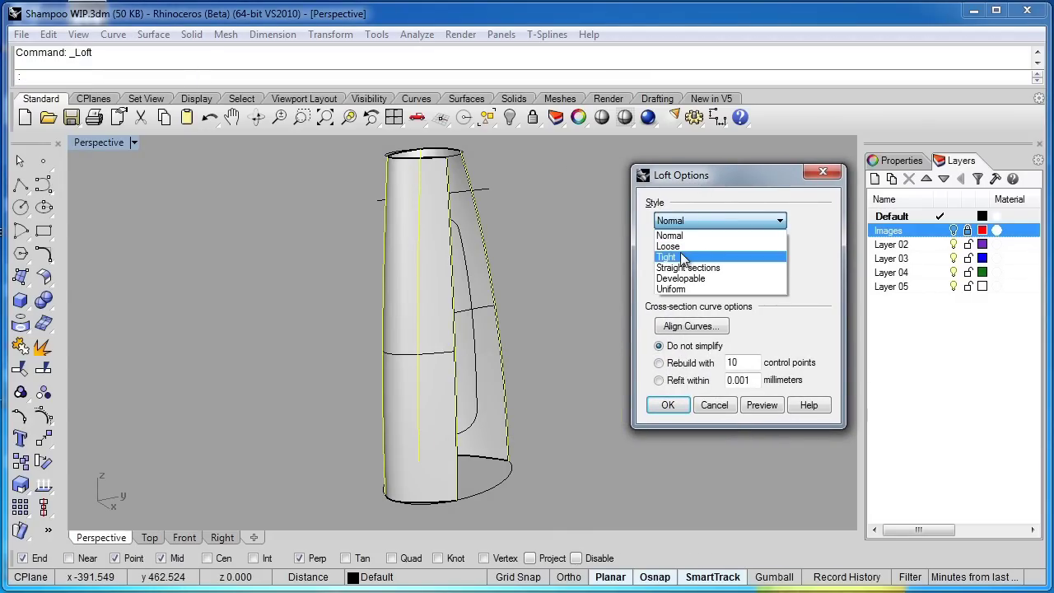
pyautogui.click(683, 258)
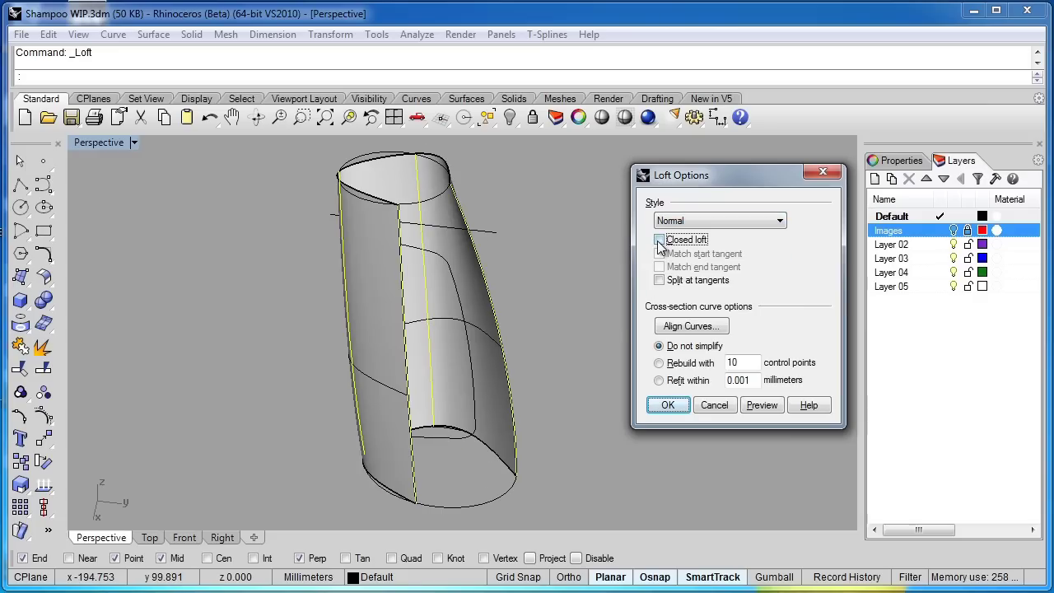
pyautogui.click(658, 240)
pyautogui.click(770, 405)
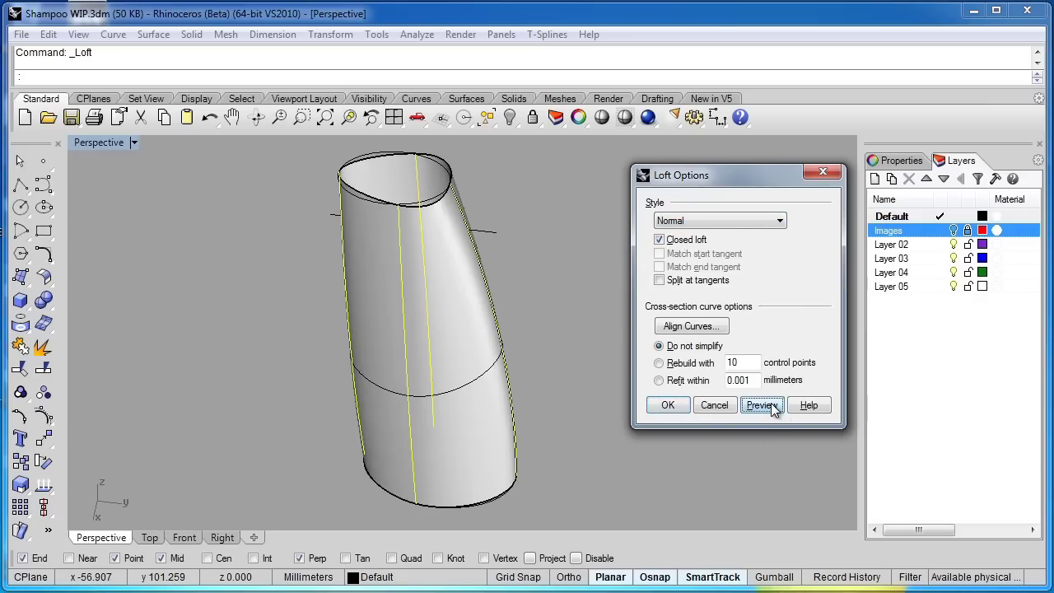
pyautogui.moveTo(452, 384)
pyautogui.mouseDown(button='right')
pyautogui.moveTo(483, 423)
pyautogui.moveTo(463, 431)
pyautogui.moveTo(452, 416)
pyautogui.mouseUp(button='right')
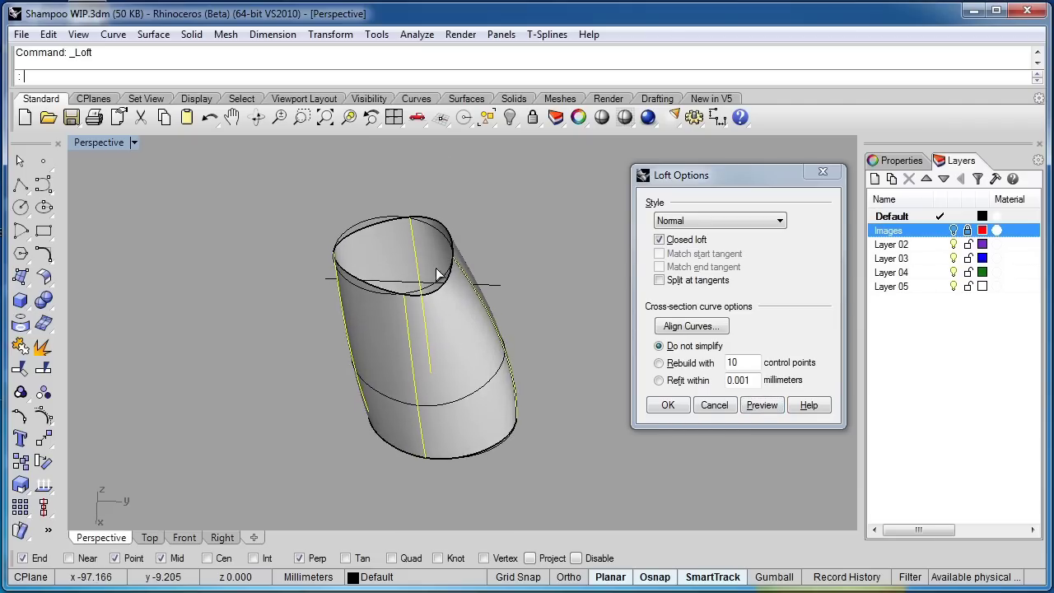
pyautogui.scroll(3, 428, 264)
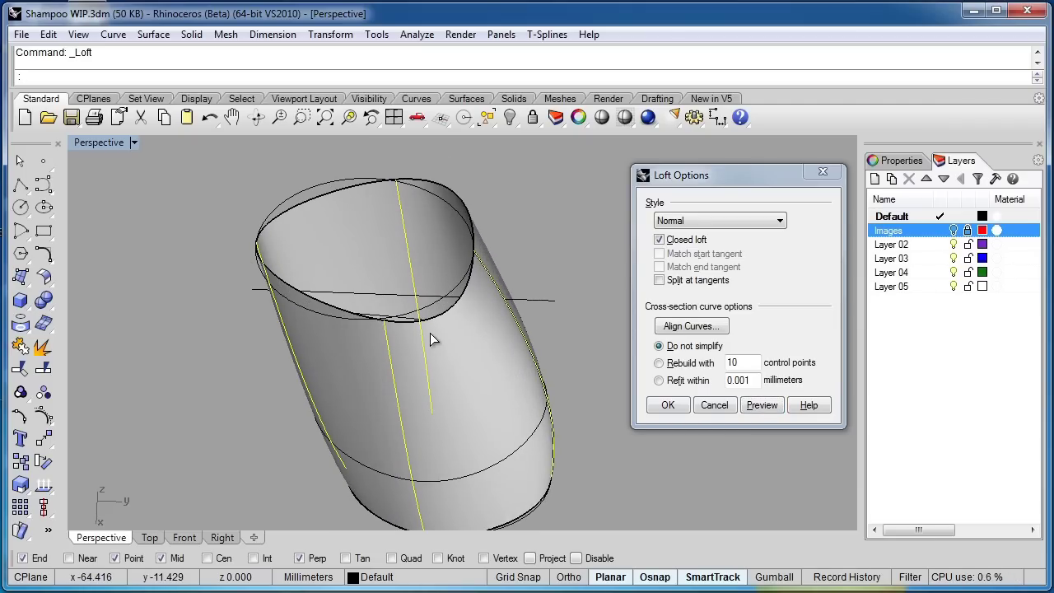
pyautogui.moveTo(396, 370); pyautogui.dragTo(386, 370, button='right')
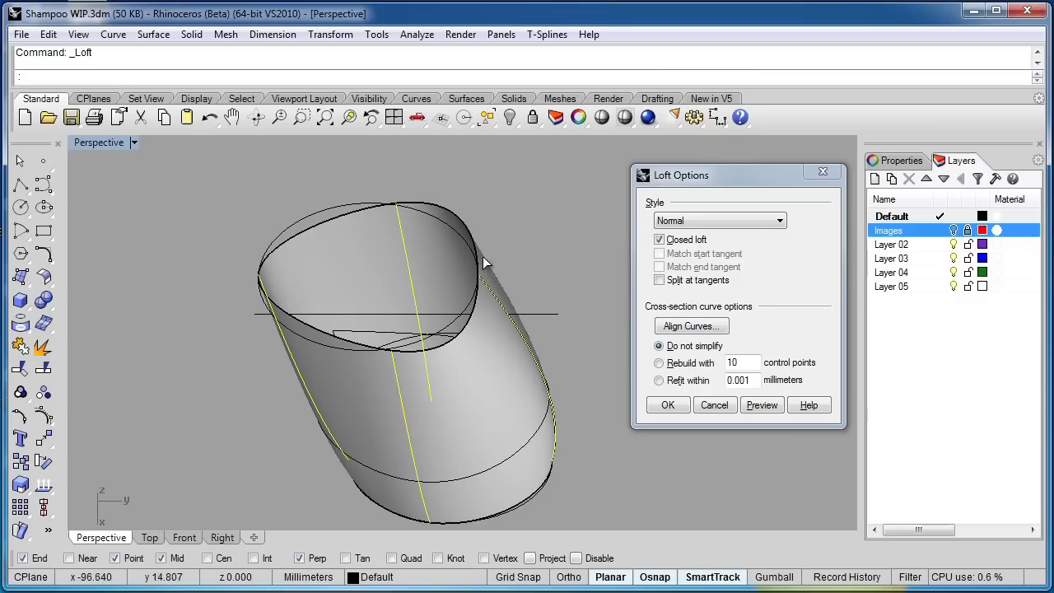
# Step: Set the loft style to Loose and preview the resulting surface against the profile curves
pyautogui.click(701, 221)
pyautogui.click(682, 247)
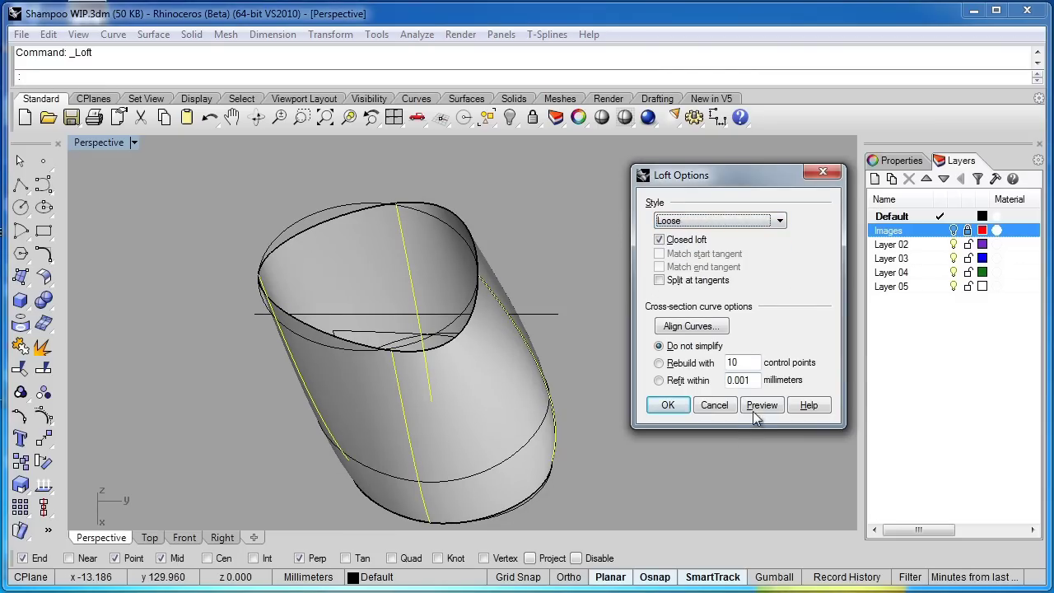
pyautogui.click(762, 404)
pyautogui.keyDown('ctrl'); pyautogui.moveTo(433, 416); pyautogui.dragTo(409, 228, button='right'); pyautogui.keyUp('ctrl')
pyautogui.keyDown('ctrl'); pyautogui.moveTo(423, 315); pyautogui.dragTo(482, 494, button='right'); pyautogui.keyUp('ctrl')
# Step: Set the loft style to Tight and preview the surface
pyautogui.click(679, 223)
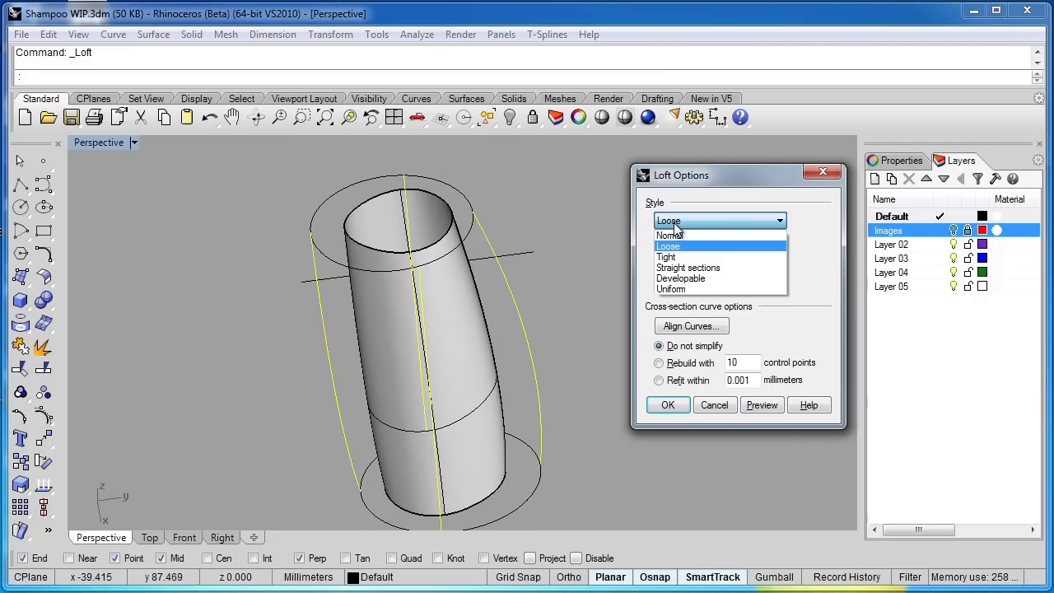
pyautogui.click(681, 258)
pyautogui.click(758, 407)
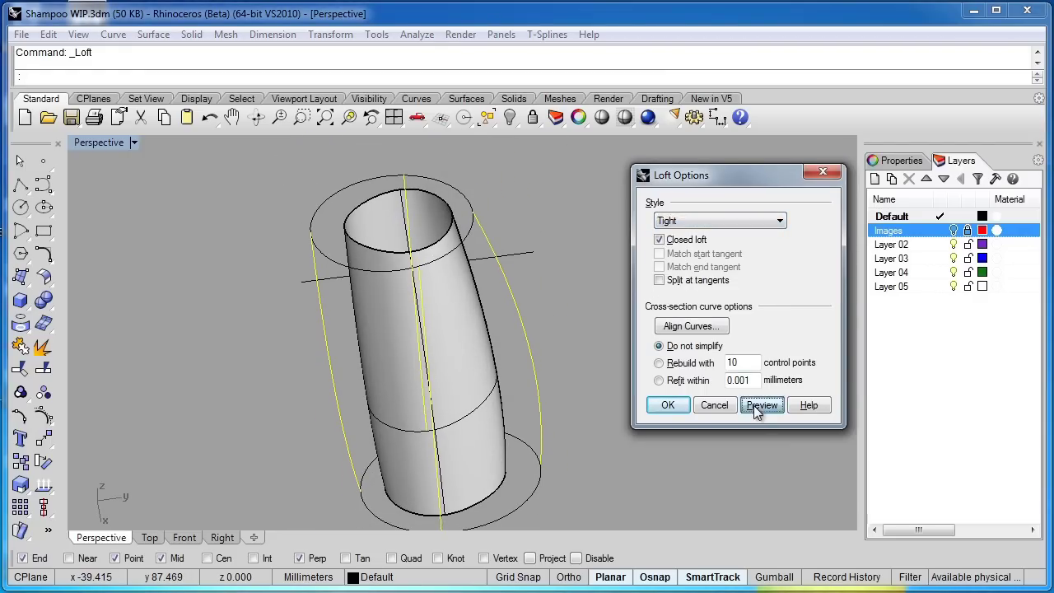
# Step: Set the loft style to Straight sections and preview the faceted surface between the profile curves
pyautogui.click(689, 218)
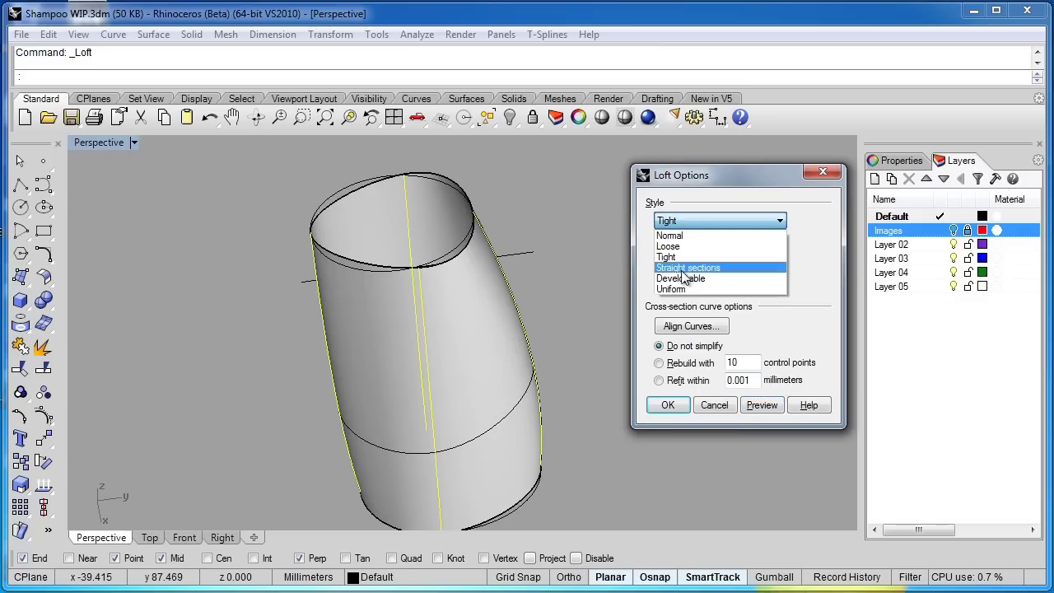
pyautogui.click(685, 268)
pyautogui.click(762, 405)
pyautogui.moveTo(543, 354); pyautogui.dragTo(462, 257, button='right')
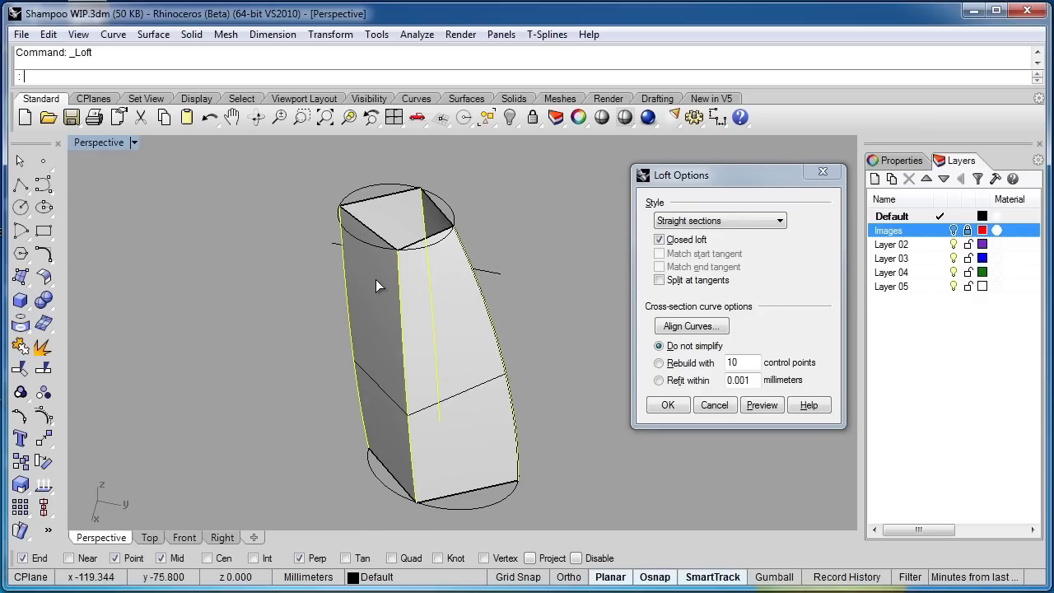
pyautogui.moveTo(508, 319); pyautogui.dragTo(556, 272, button='right')
# Step: Set the loft style to Developable and preview the surface
pyautogui.click(680, 221)
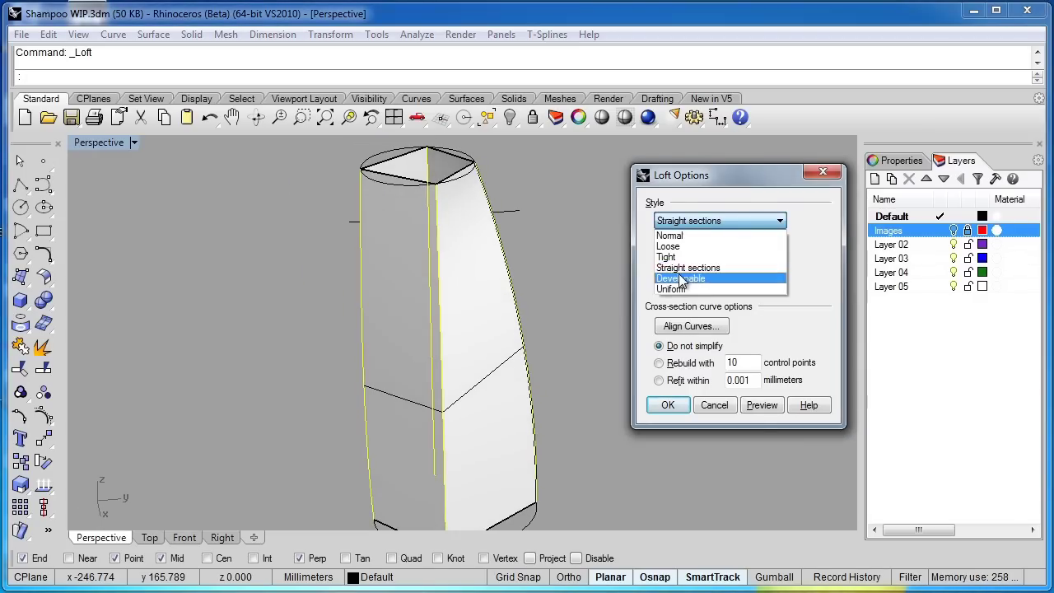
pyautogui.click(684, 276)
pyautogui.click(759, 406)
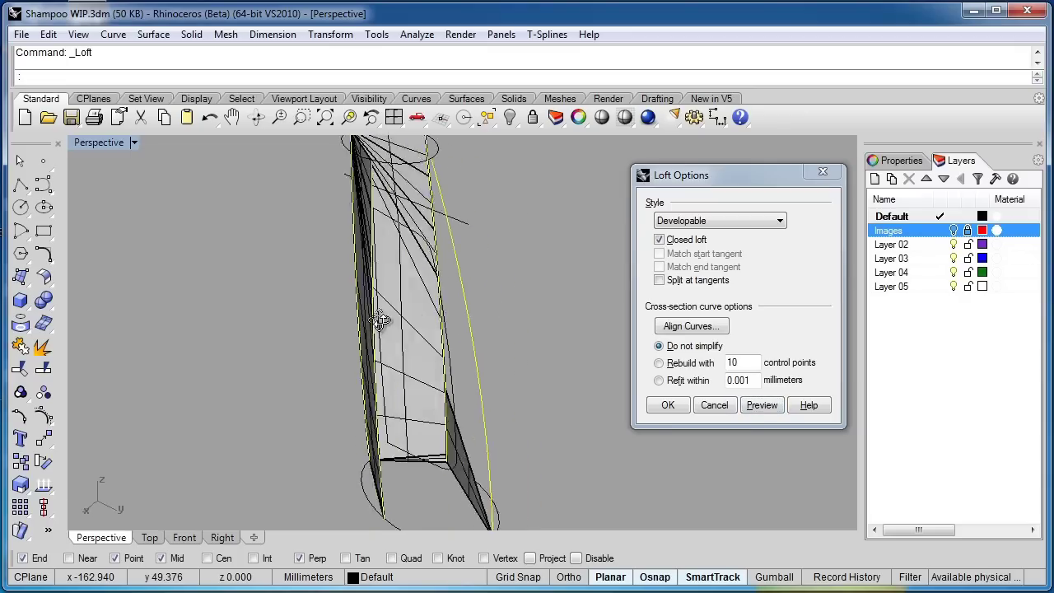
# Step: Set the loft style to Uniform and preview how closely the surface follows the top and base ellipses
pyautogui.click(704, 222)
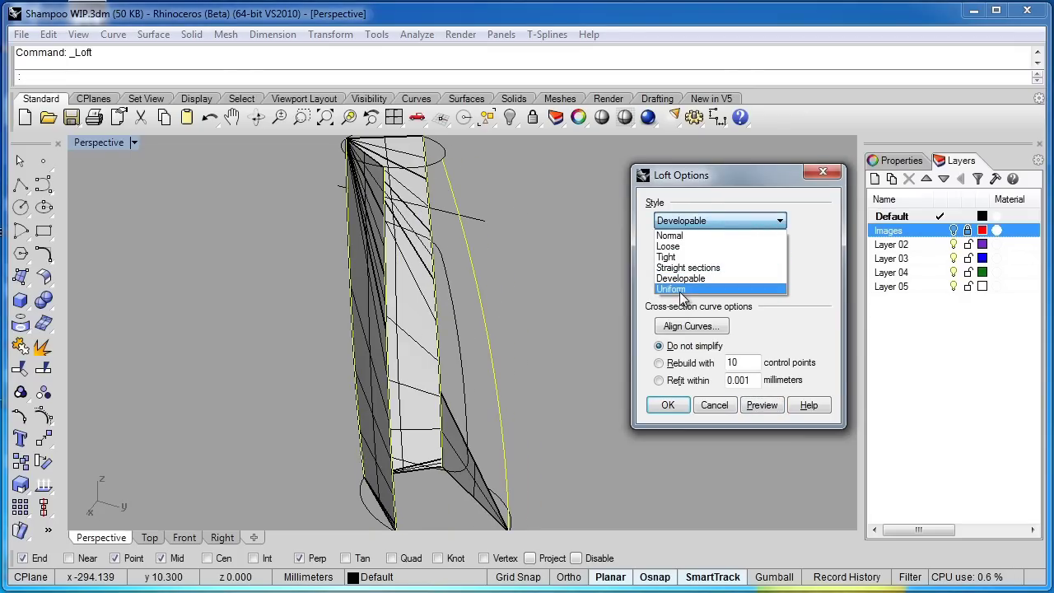
pyautogui.click(680, 289)
pyautogui.click(762, 405)
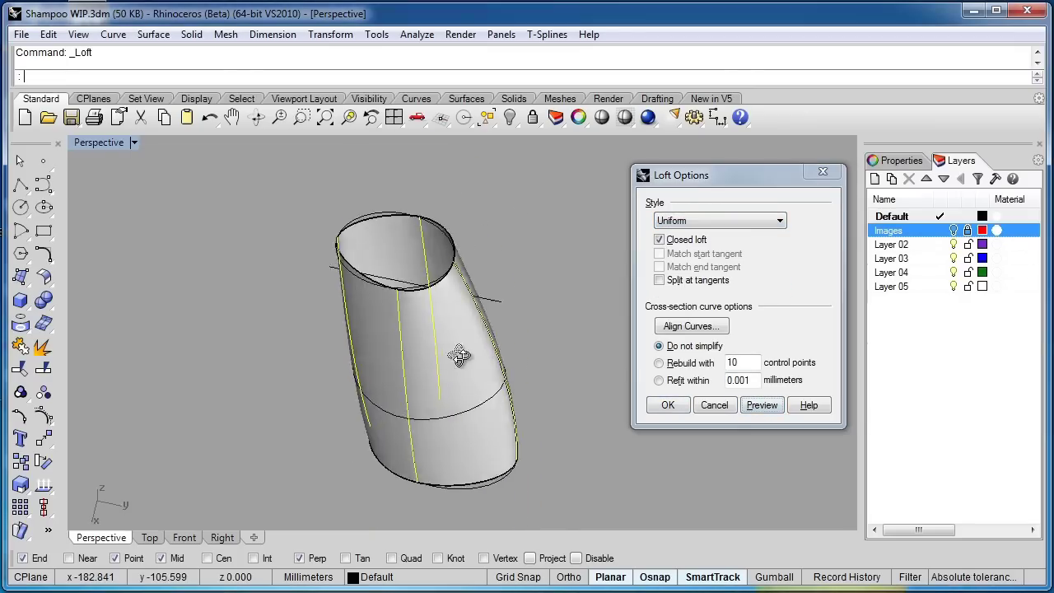
pyautogui.moveTo(459, 356); pyautogui.dragTo(447, 405, button='right')
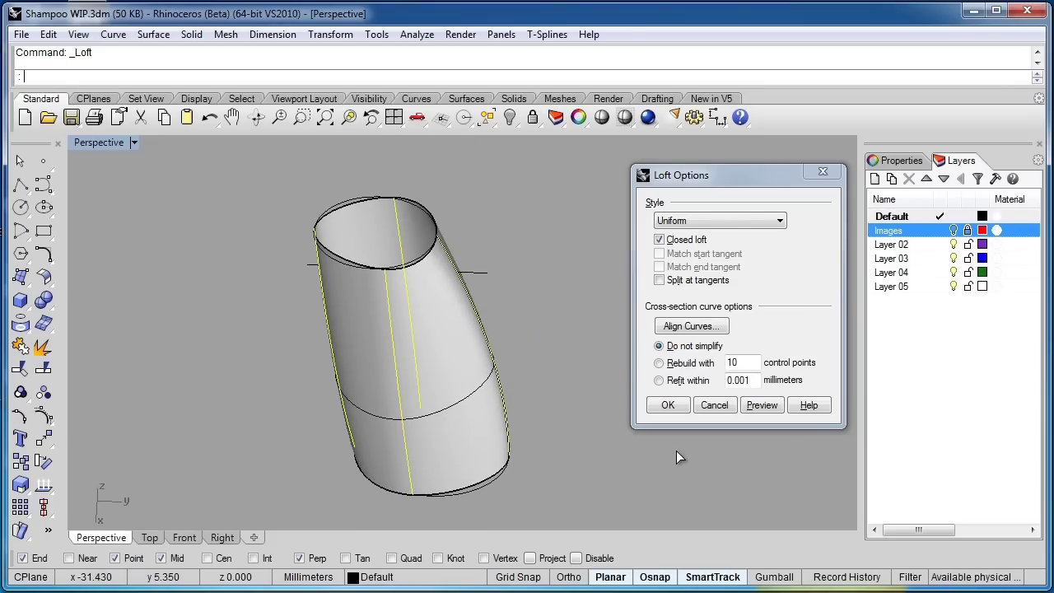
pyautogui.moveTo(676, 450); pyautogui.dragTo(469, 459, button='right')
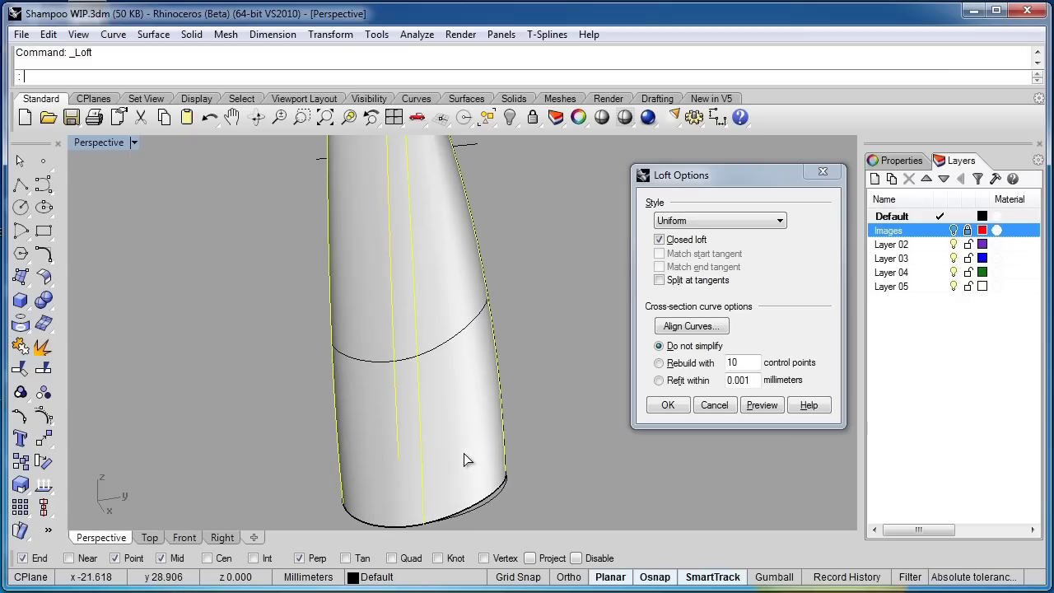
# Step: Compare the Uniform loft preview with the profile curves and ellipses in the Right and Perspective views
pyautogui.click(223, 537)
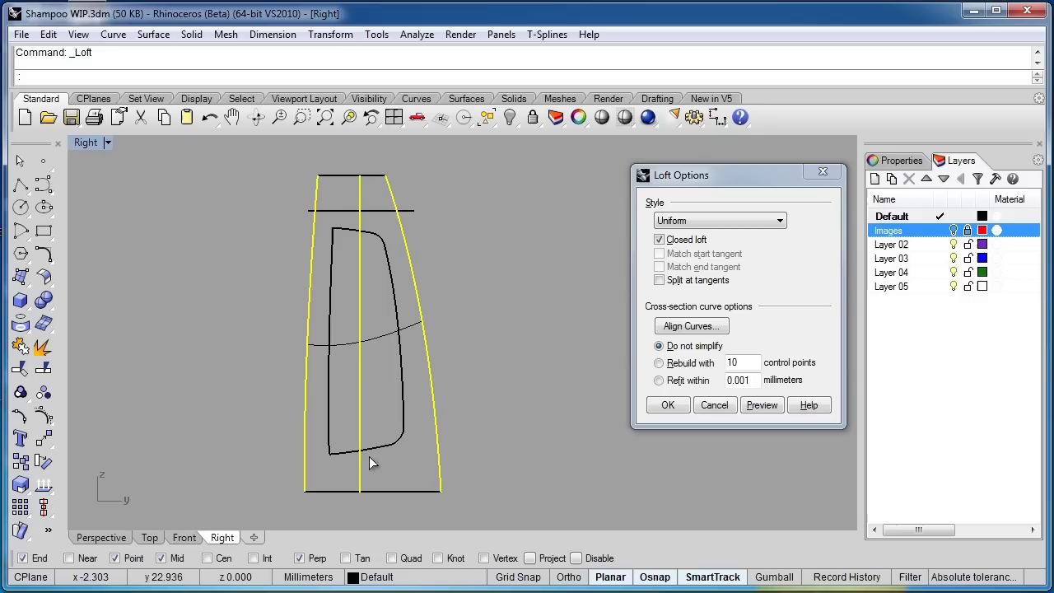
pyautogui.scroll(2, 358, 175)
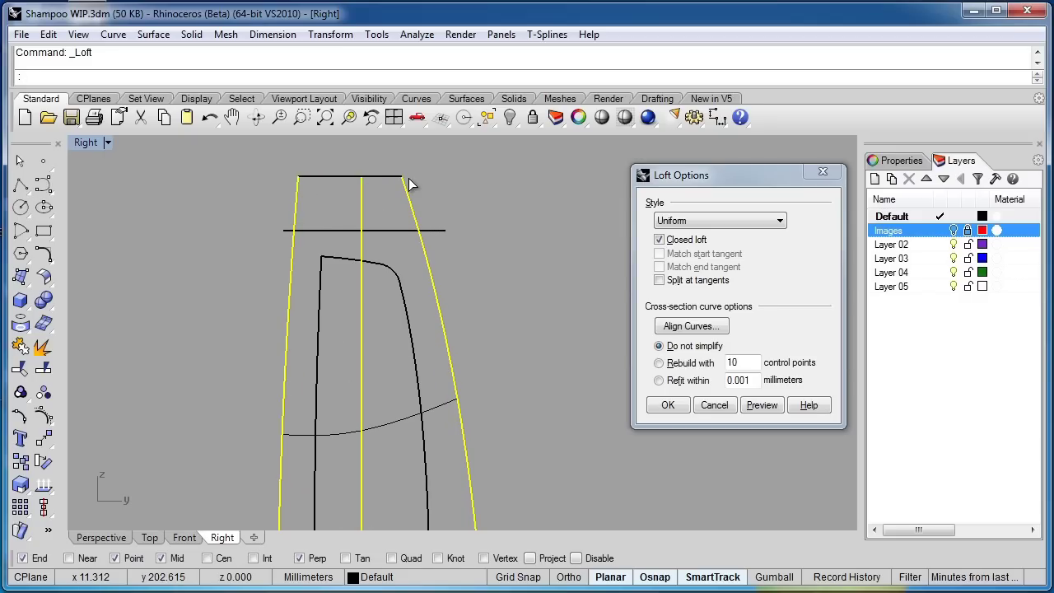
pyautogui.scroll(-1, 406, 179)
pyautogui.click(101, 538)
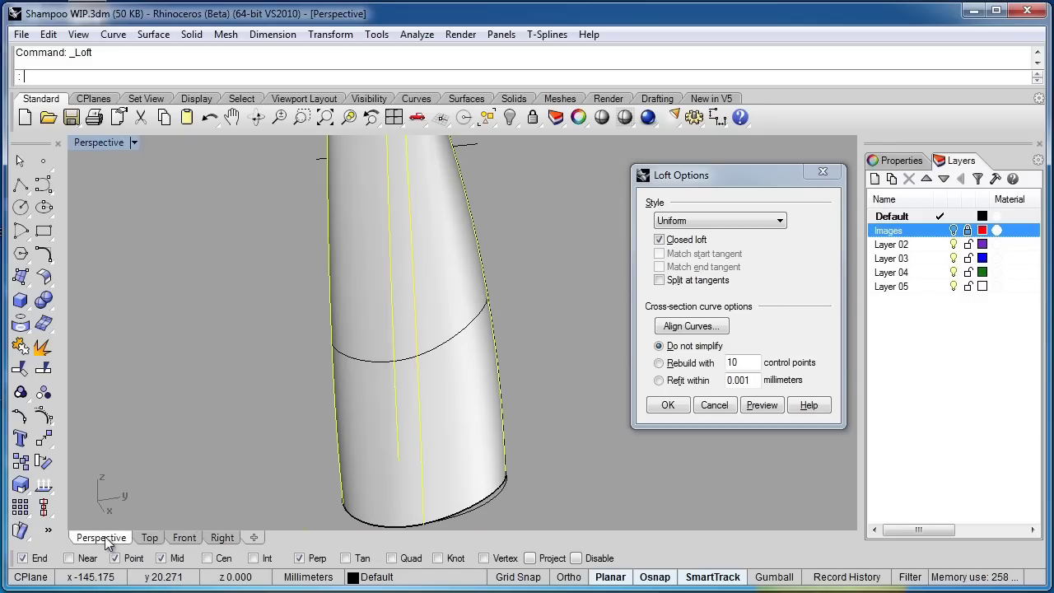
pyautogui.moveTo(395, 318); pyautogui.dragTo(392, 224, button='right')
pyautogui.scroll(1, 390, 223)
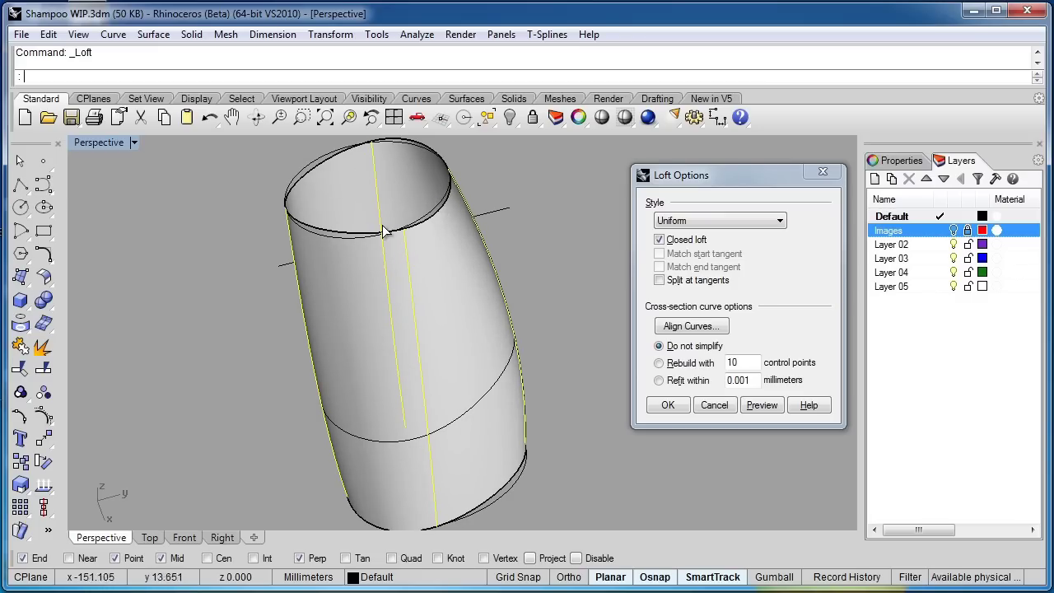
# Step: Cancel the loft, return to the earlier perspective view of the whole bottle and deselect the profile curves
pyautogui.click(727, 405)
pyautogui.press('Home')
pyautogui.press('Home')
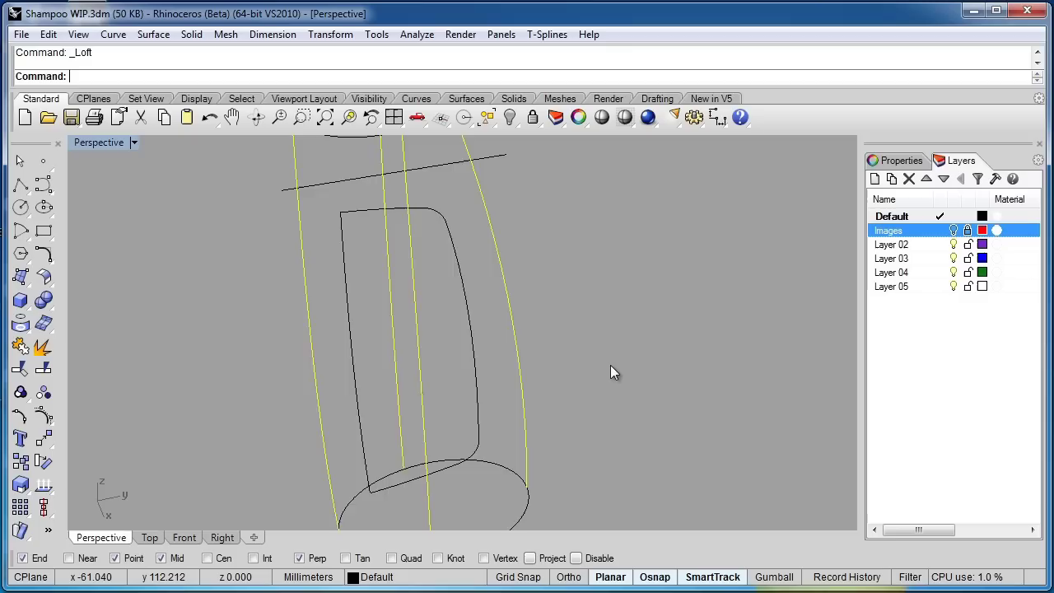
pyautogui.press('Home')
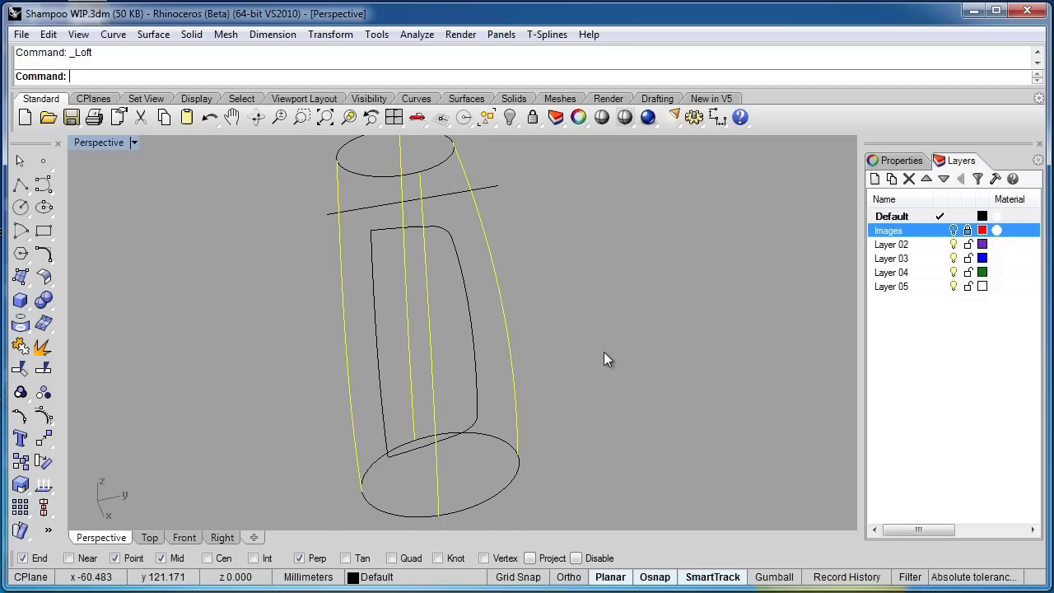
pyautogui.click(587, 364)
pyautogui.press('Home')
pyautogui.press('Home')
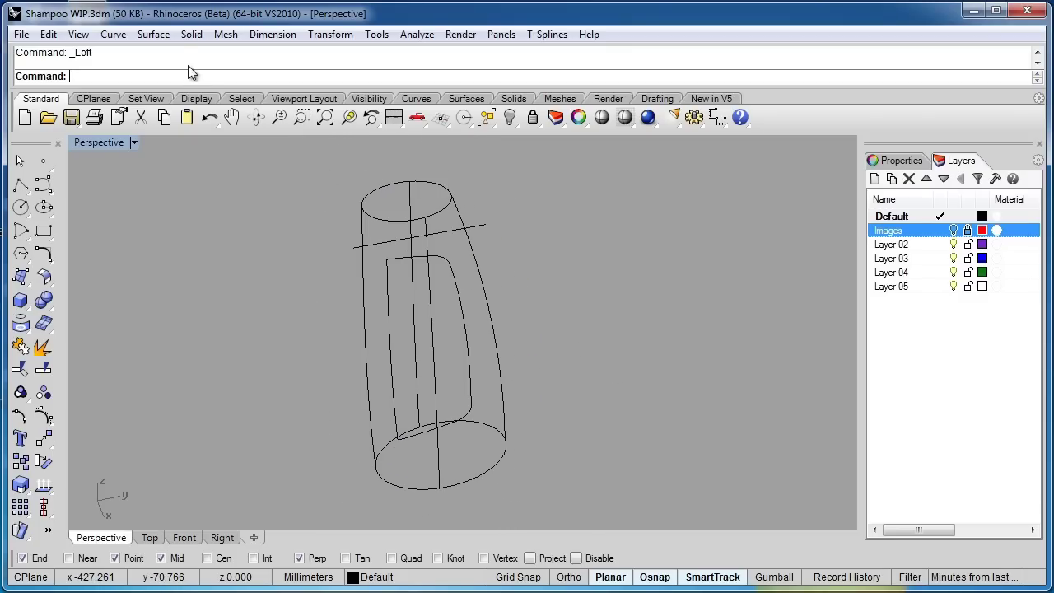
# Step: Start a two-rail sweep with the top and base ellipses as rails and the four vertical profile curves as cross sections
pyautogui.click(154, 37)
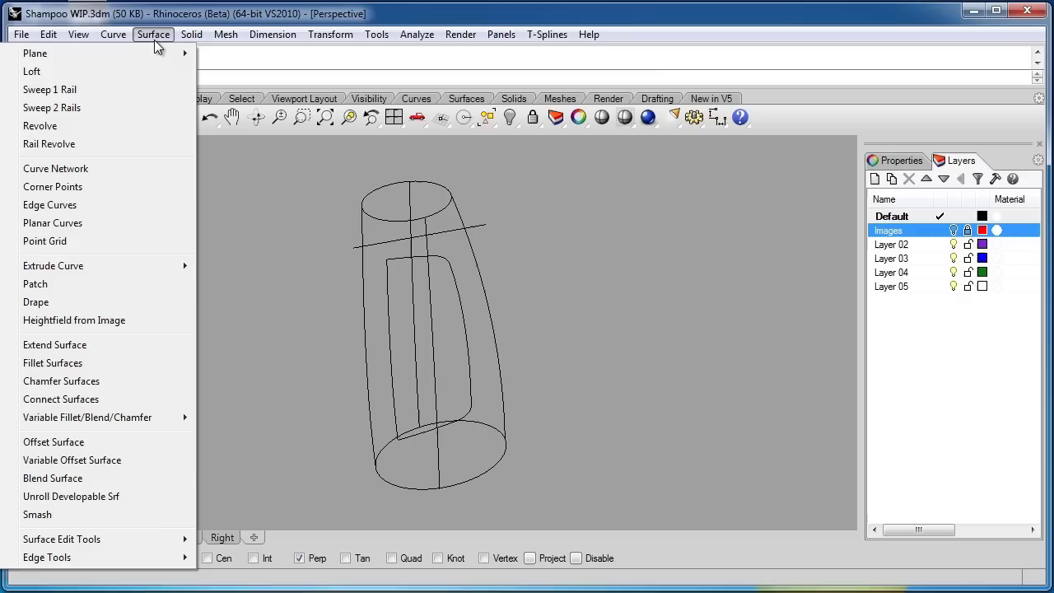
pyautogui.click(72, 107)
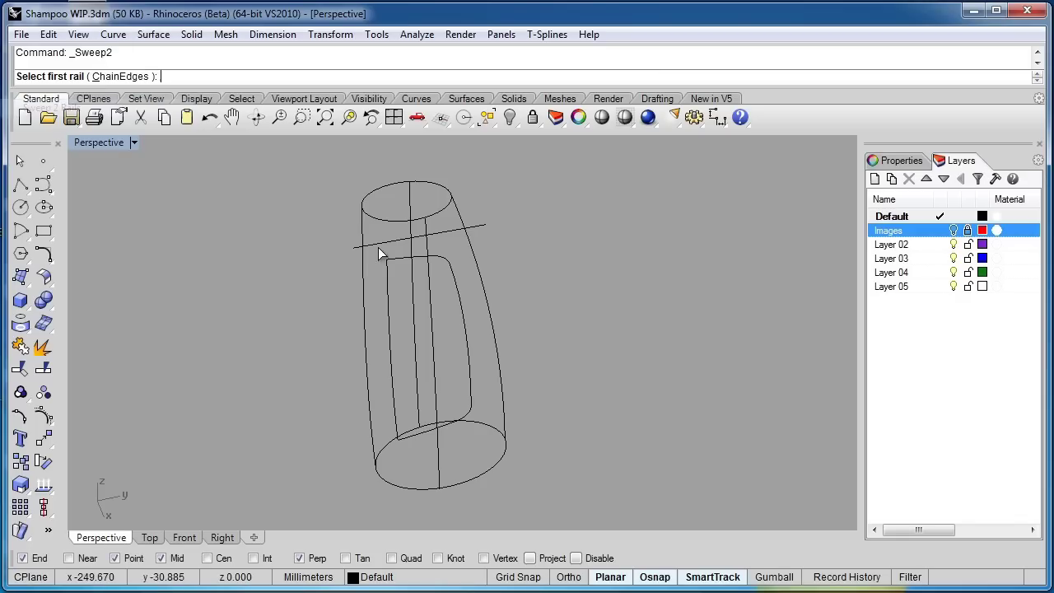
pyautogui.click(447, 210)
pyautogui.click(488, 472)
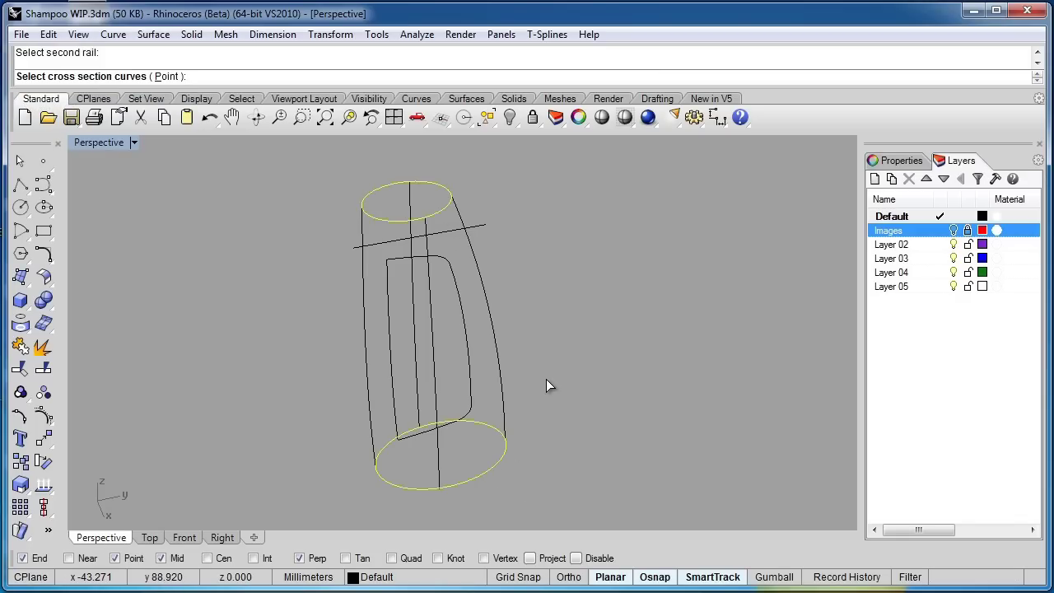
pyautogui.click(497, 337)
pyautogui.click(414, 320)
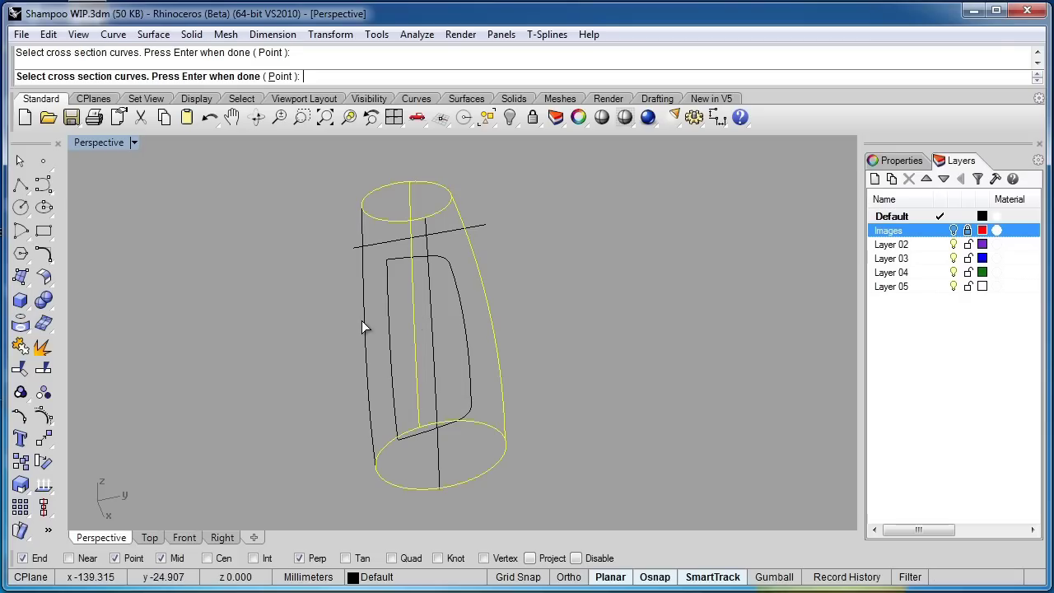
pyautogui.click(435, 360)
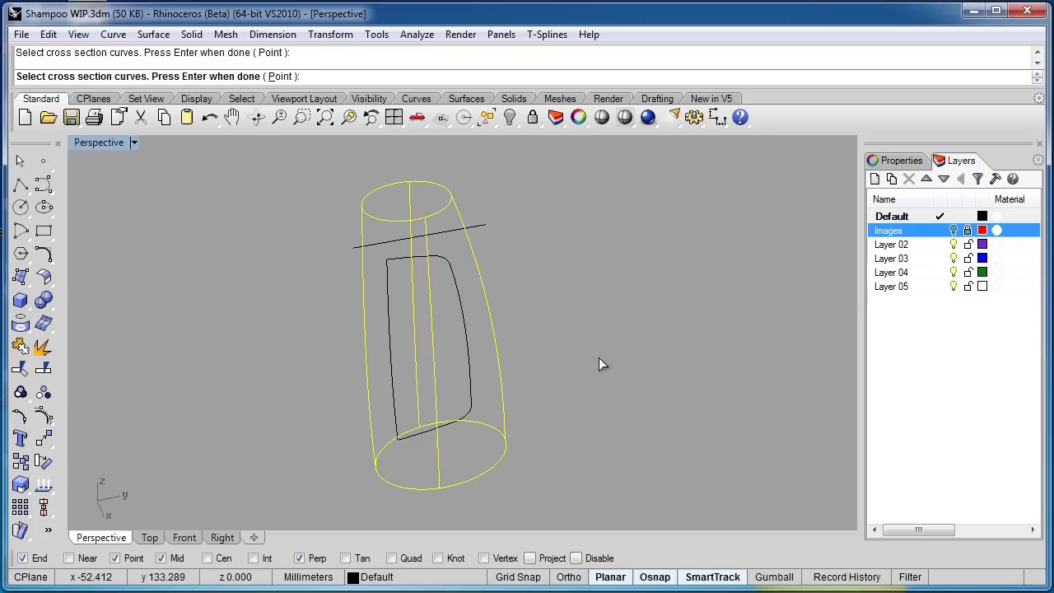
pyautogui.press('Return')
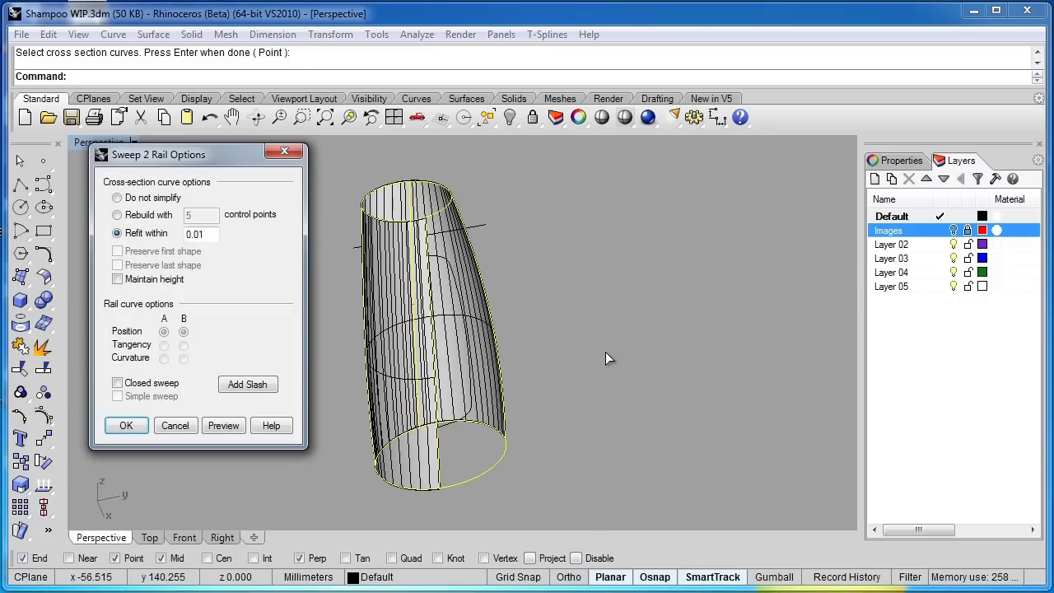
# Step: Make the sweep closed, preview it with Maintain height on and off, and create the surface with Maintain height off
pyautogui.click(117, 384)
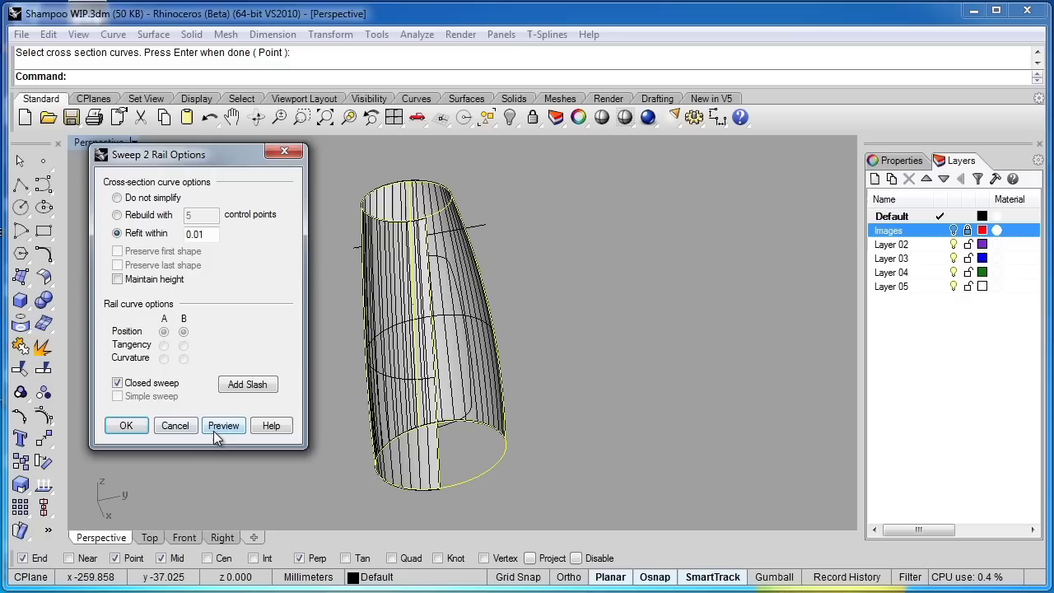
pyautogui.click(213, 428)
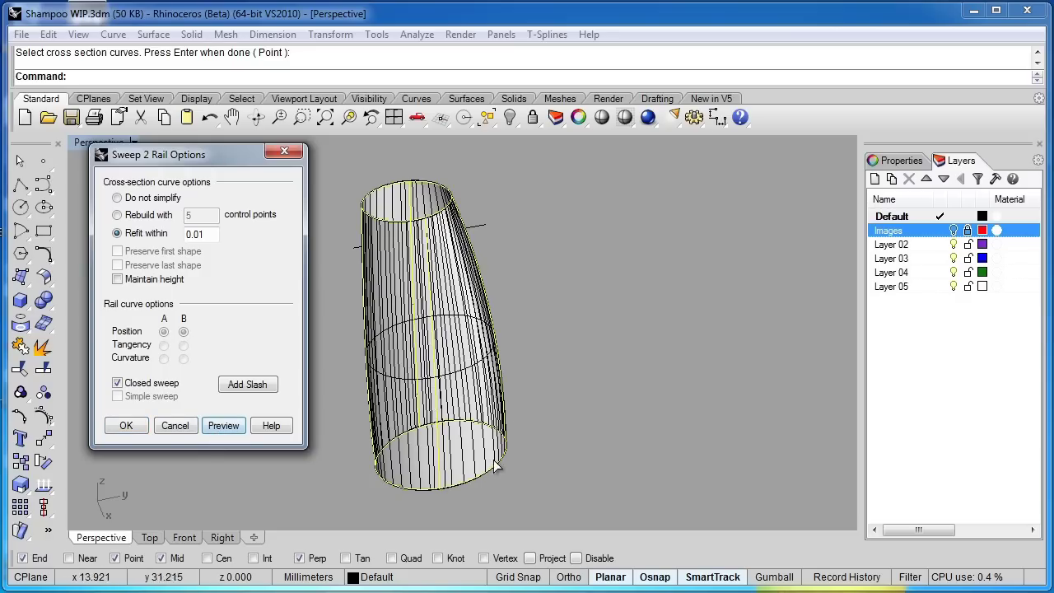
pyautogui.click(116, 280)
pyautogui.click(224, 427)
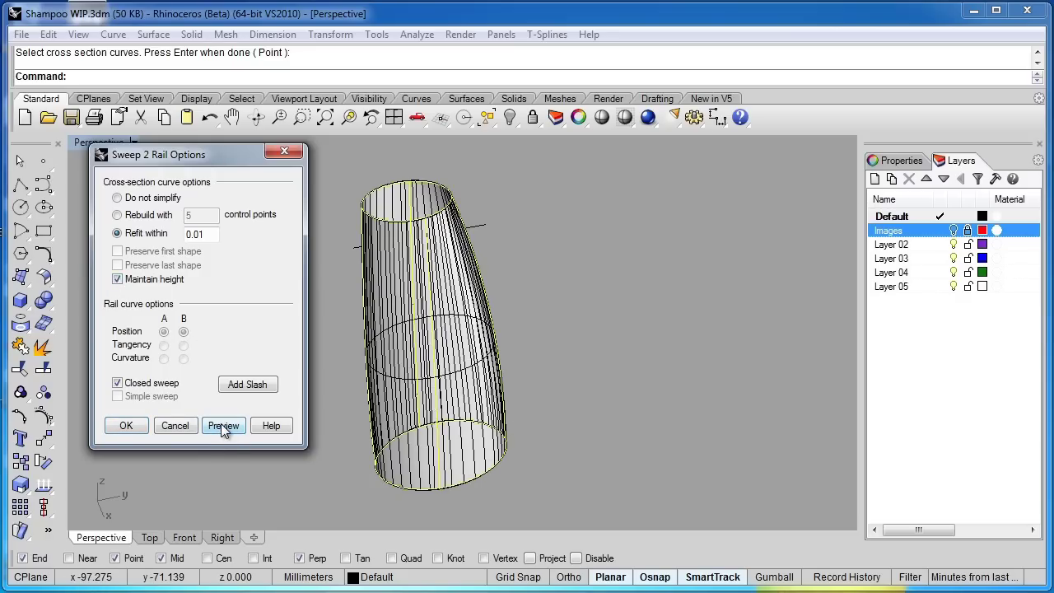
pyautogui.click(118, 279)
pyautogui.click(227, 428)
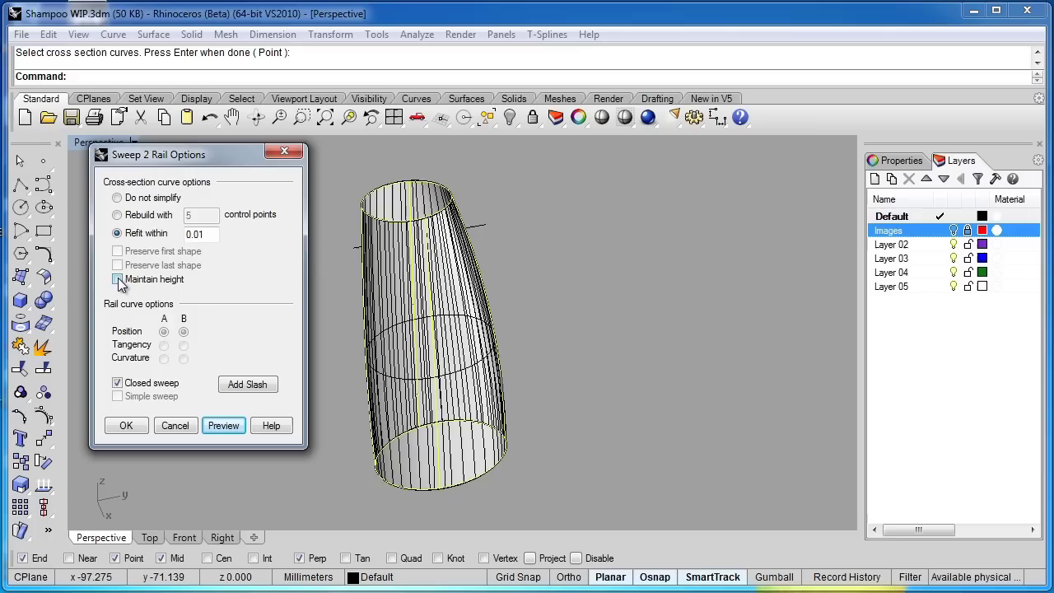
pyautogui.doubleClick(118, 280)
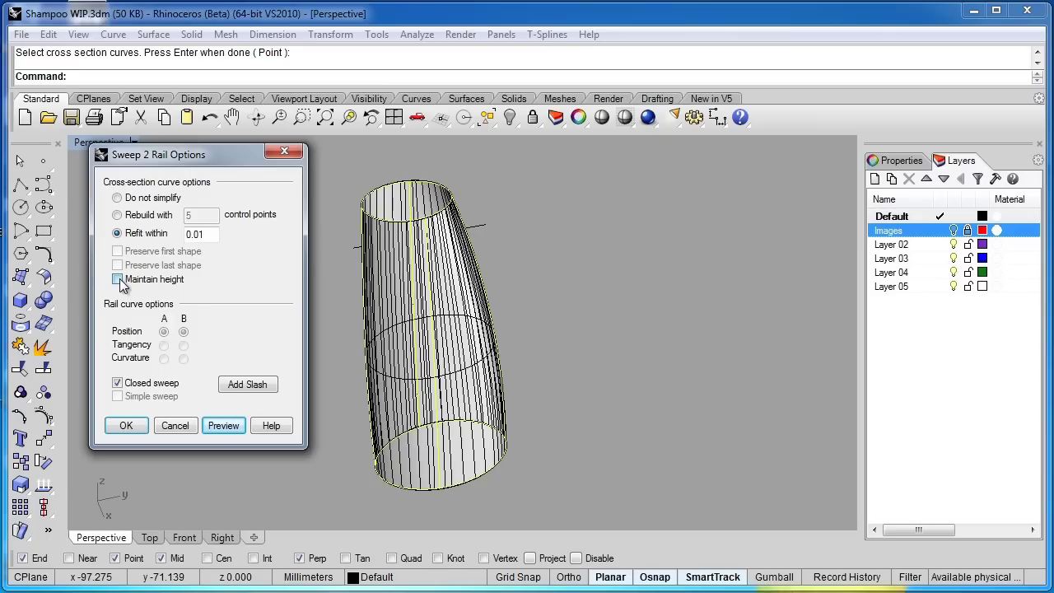
pyautogui.click(127, 432)
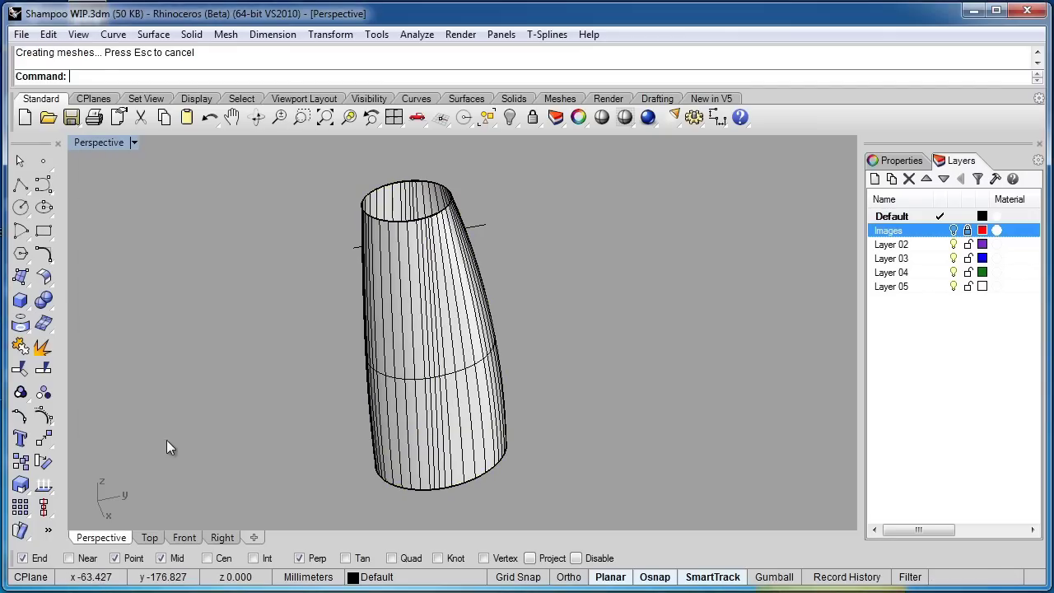
# Step: Hide the isocurves on the swept body surface and inspect its shape from several angles
pyautogui.moveTo(581, 393); pyautogui.dragTo(419, 314, button='right')
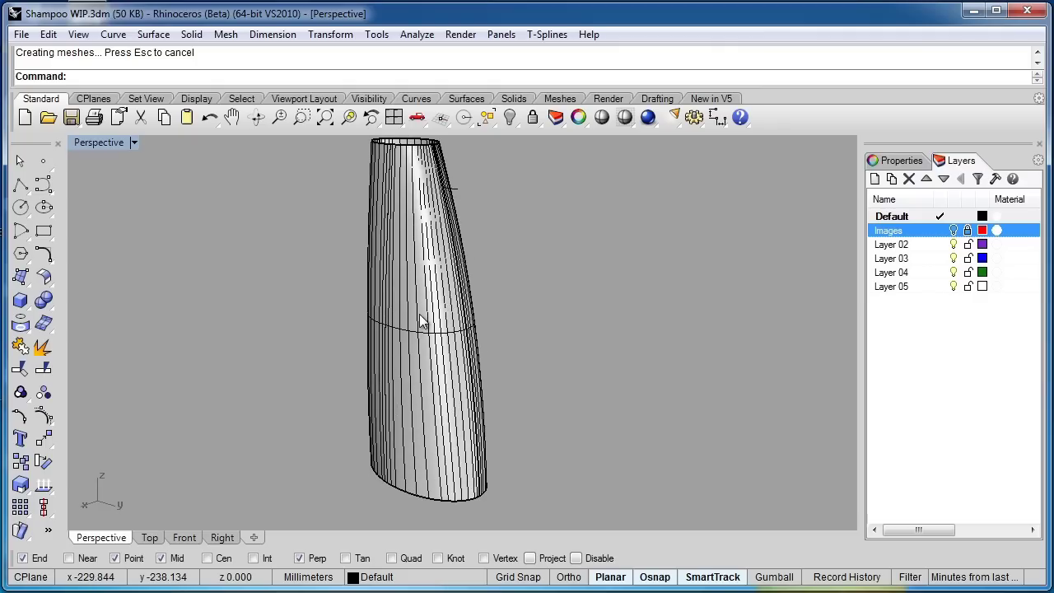
pyautogui.click(420, 321)
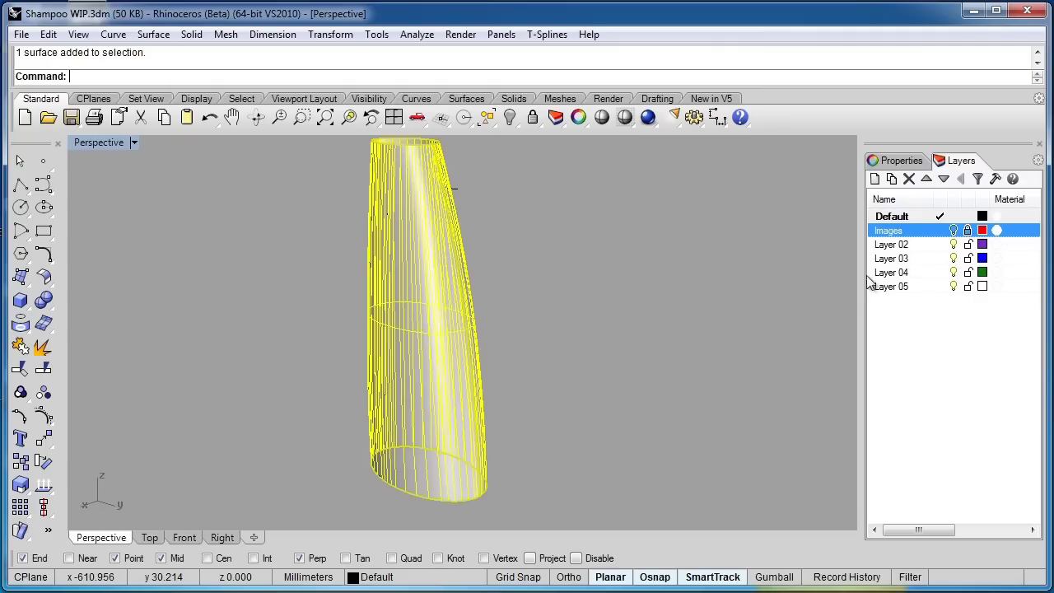
pyautogui.click(906, 162)
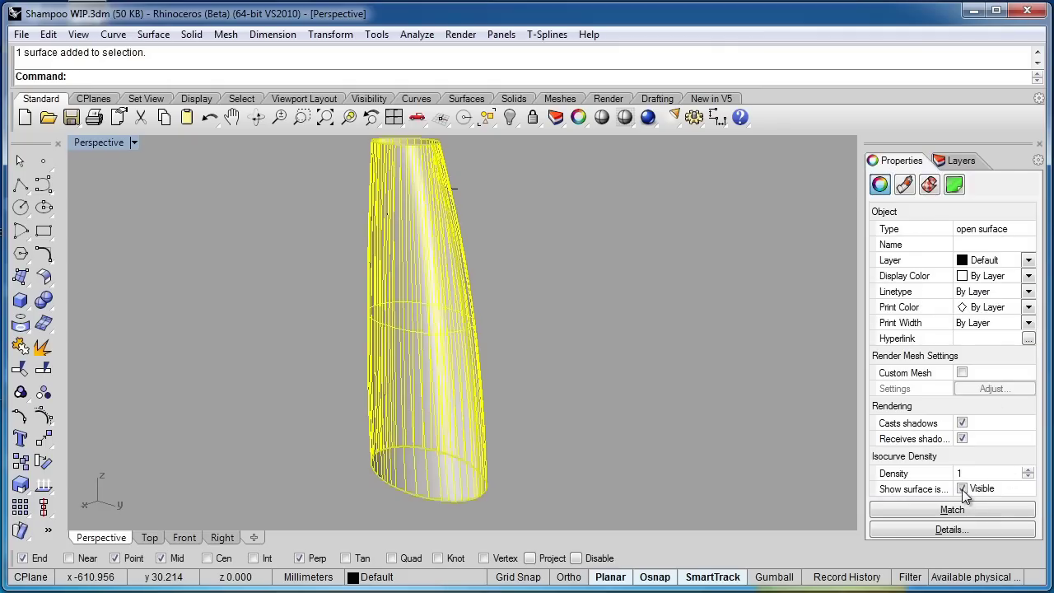
pyautogui.click(729, 432)
pyautogui.moveTo(729, 433)
pyautogui.mouseDown(button='right')
pyautogui.moveTo(555, 416)
pyautogui.moveTo(757, 412)
pyautogui.moveTo(327, 395)
pyautogui.moveTo(660, 394)
pyautogui.moveTo(491, 461)
pyautogui.mouseUp(button='right')
pyautogui.click(491, 461)
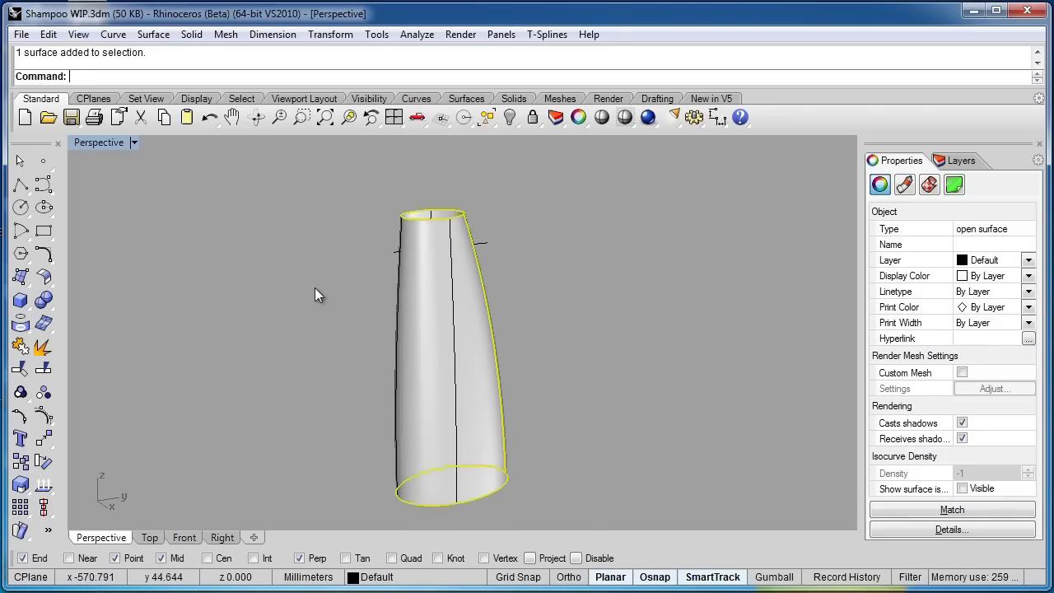
pyautogui.moveTo(314, 295); pyautogui.dragTo(464, 383, button='right')
pyautogui.click(316, 422)
pyautogui.scroll(3, 416, 355)
pyautogui.moveTo(416, 355); pyautogui.dragTo(507, 279, button='right')
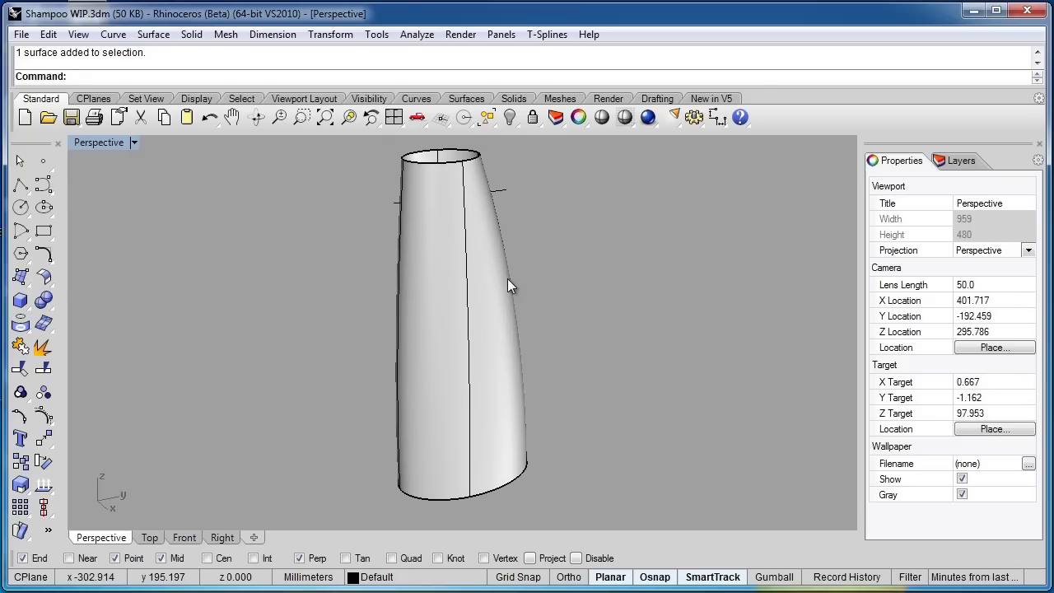
# Step: Try to cap the planar holes of the swept body surface
pyautogui.click(433, 291)
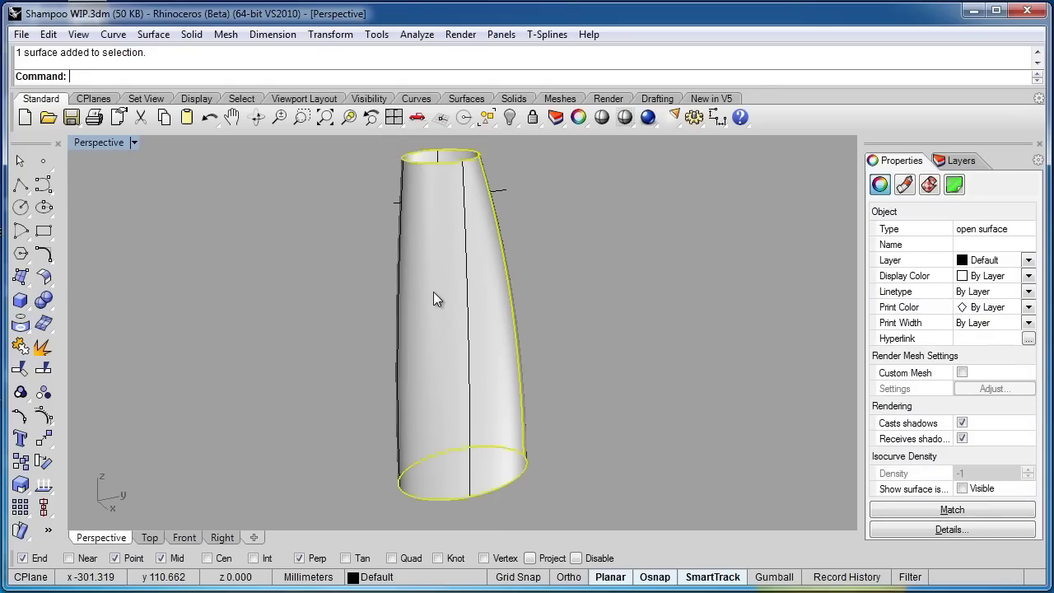
pyautogui.click(194, 35)
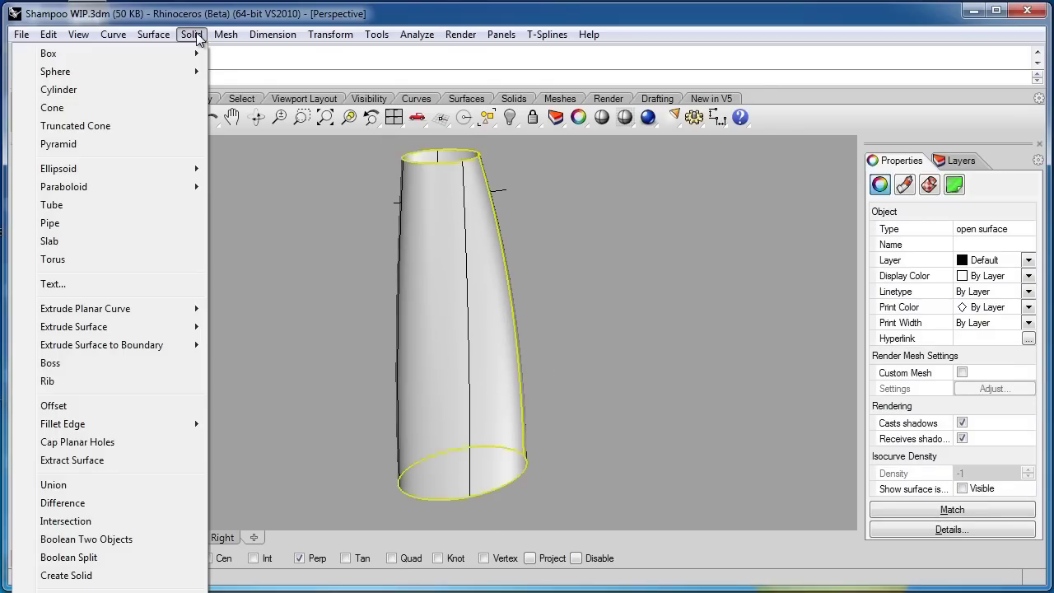
pyautogui.click(112, 443)
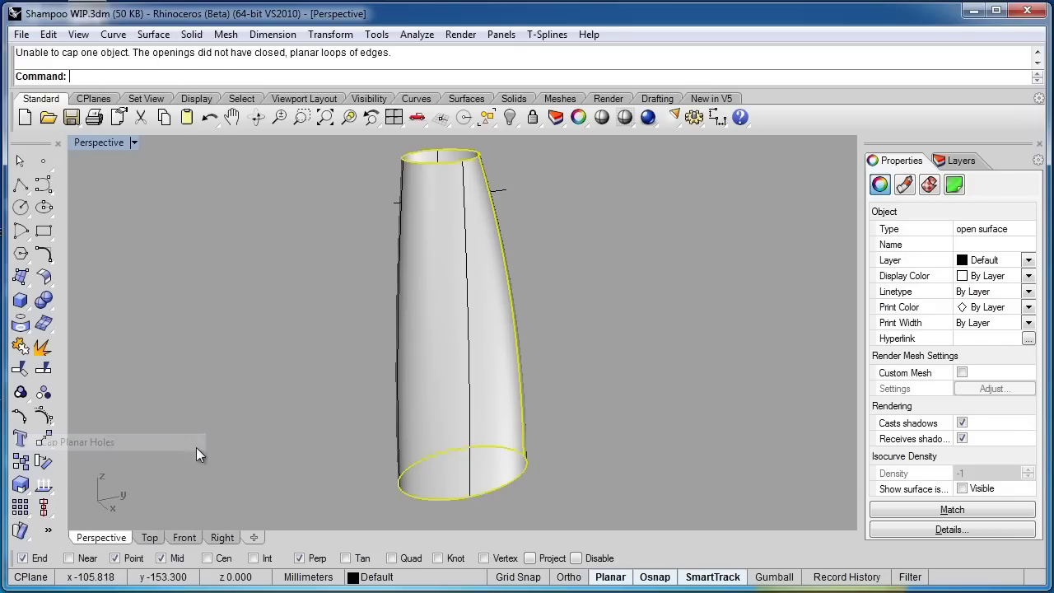
# Step: Examine the top and base edges of the swept body surface up close in the Right view for flatness
pyautogui.click(280, 429)
pyautogui.moveTo(280, 429); pyautogui.dragTo(401, 431, button='right')
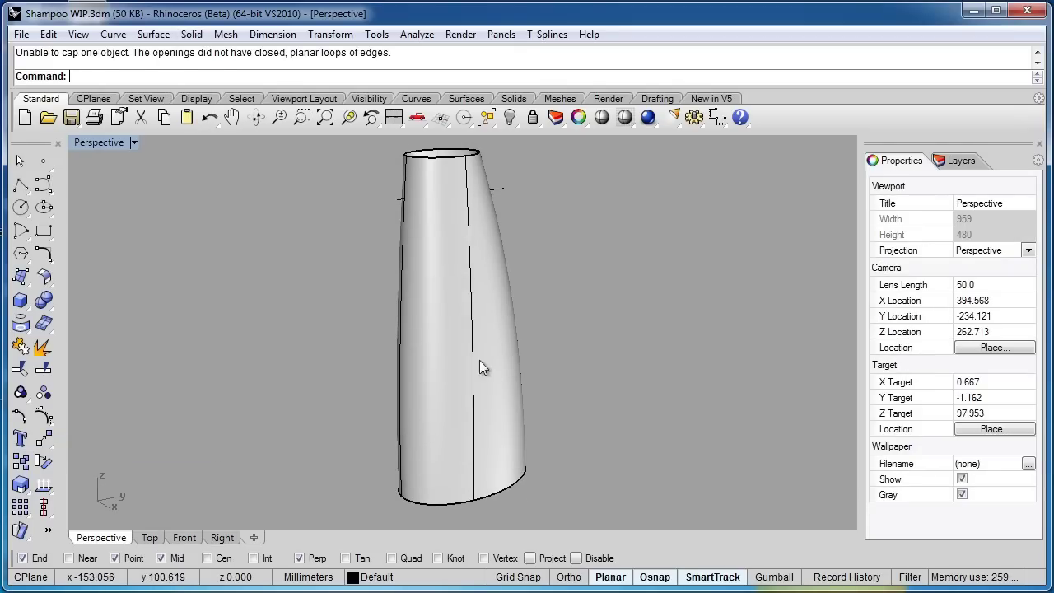
pyautogui.click(214, 536)
pyautogui.scroll(5, 346, 189)
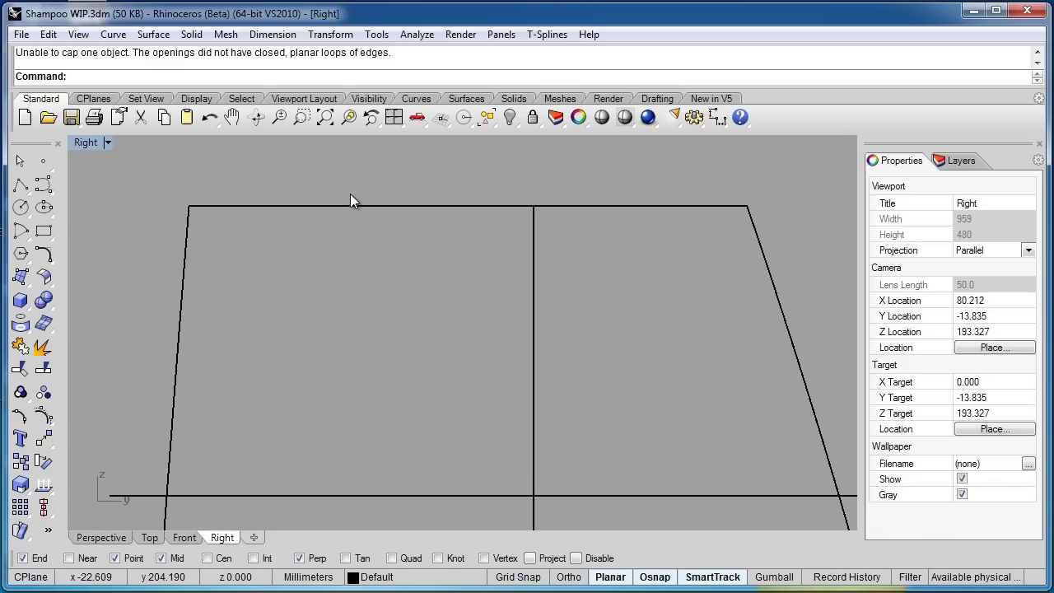
pyautogui.moveTo(710, 205); pyautogui.dragTo(461, 237, button='right')
pyautogui.scroll(3, 465, 243)
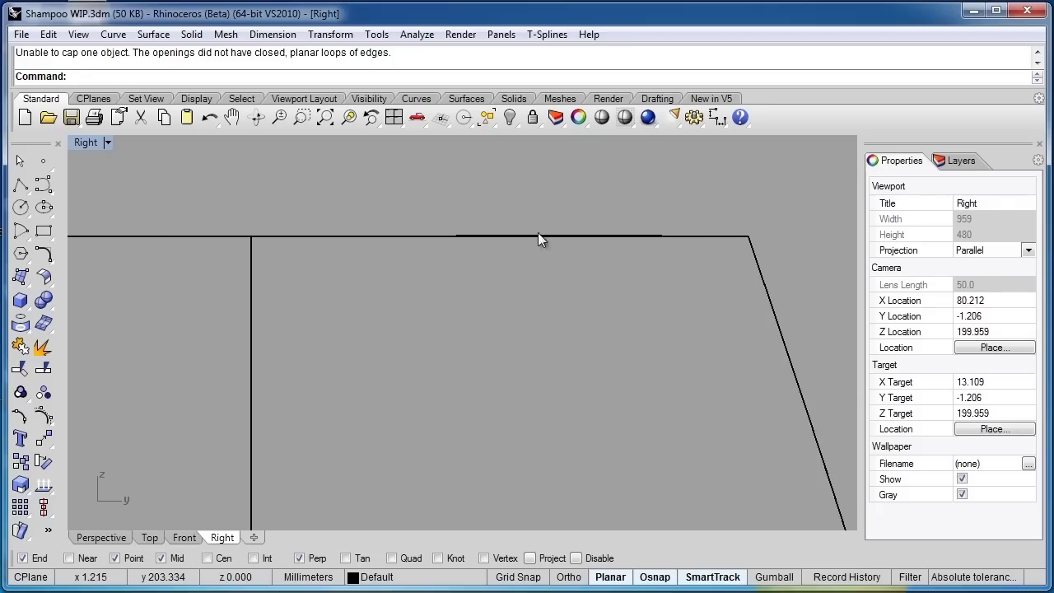
pyautogui.scroll(-3, 532, 251)
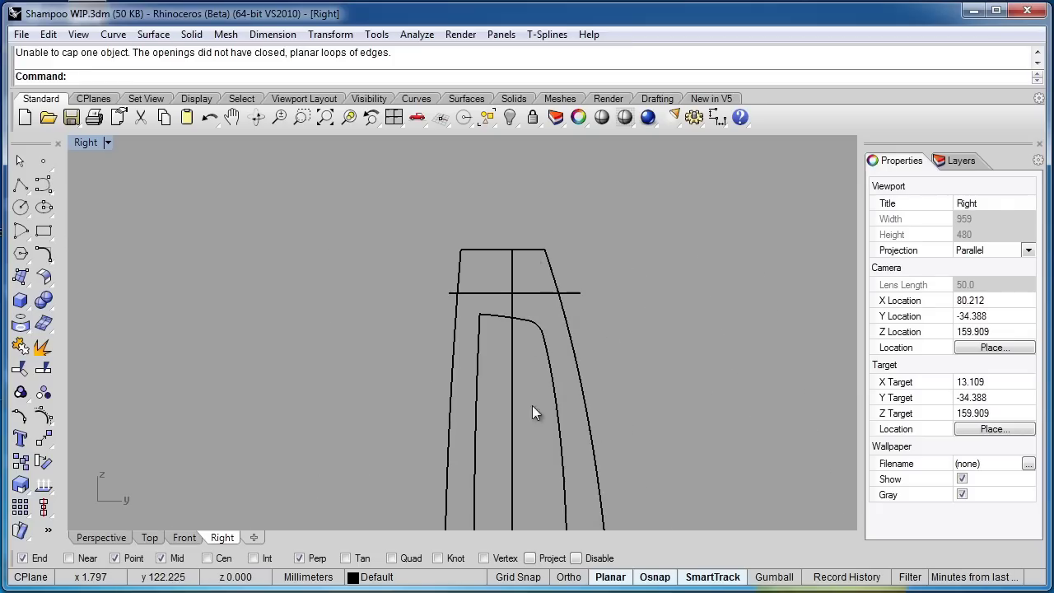
pyautogui.scroll(3, 532, 406)
pyautogui.scroll(6, 560, 465)
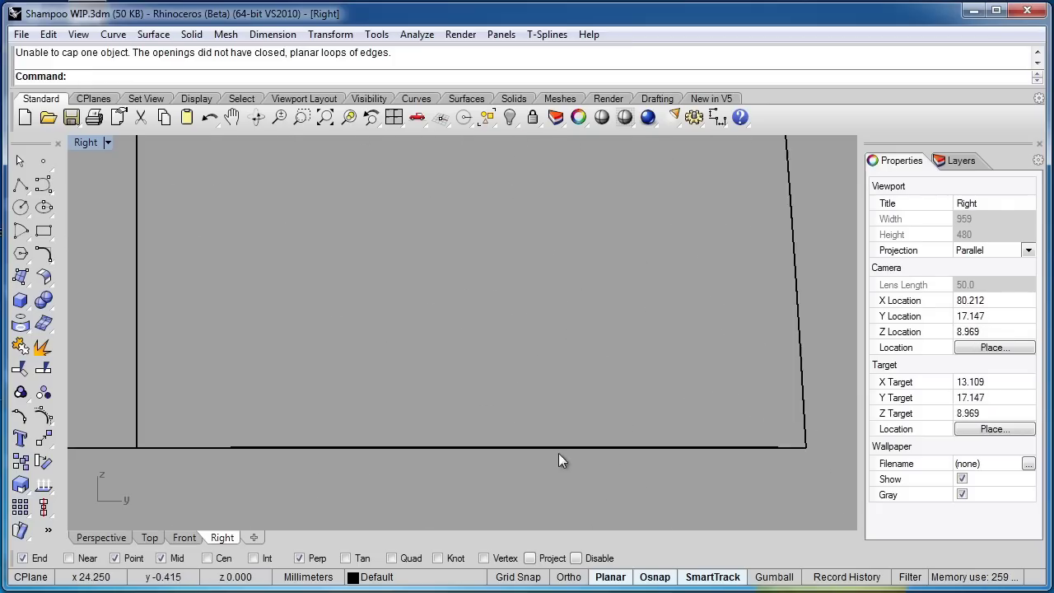
pyautogui.scroll(2, 614, 459)
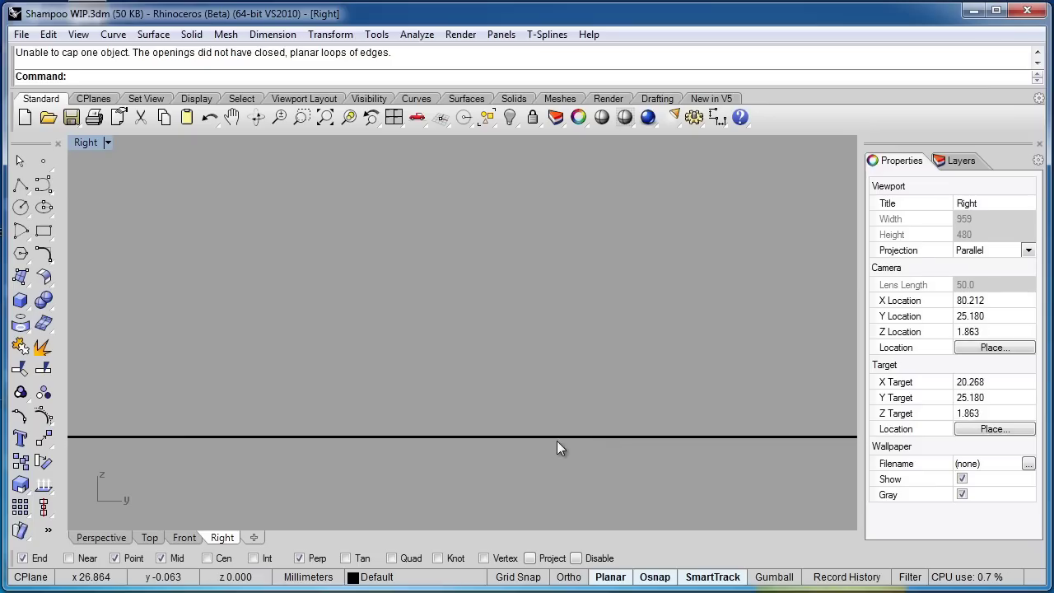
pyautogui.scroll(-5, 556, 444)
pyautogui.scroll(1, 568, 317)
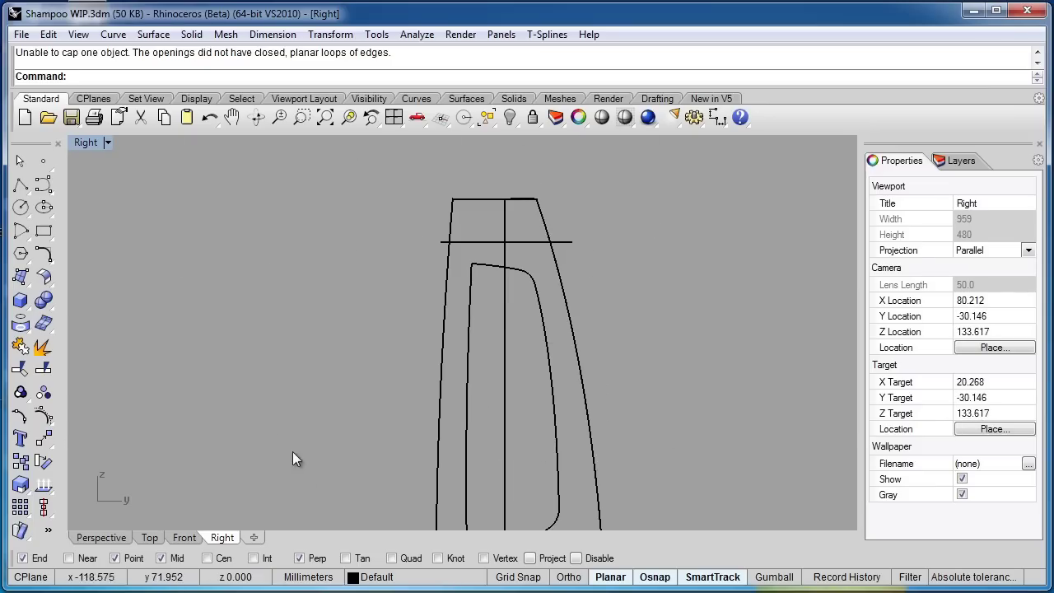
pyautogui.moveTo(366, 416); pyautogui.dragTo(347, 391, button='right')
# Step: Set the Right view to shaded display and show only the two hidden planes at the bottle's top and base
pyautogui.hotkey('ctrl', 'alt', 's')
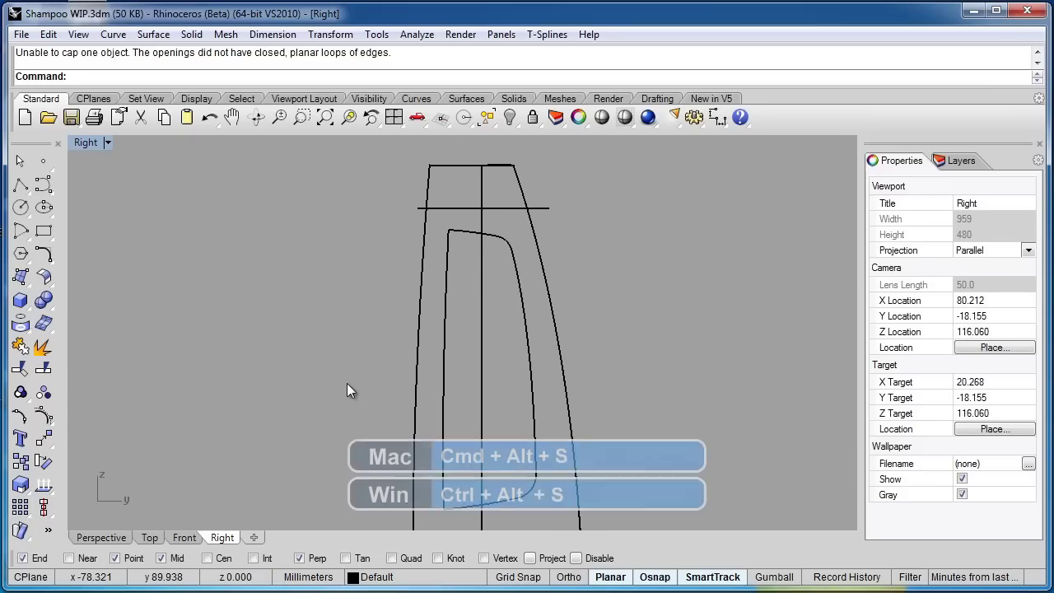
pyautogui.hotkey('ctrl', 'alt', 's')
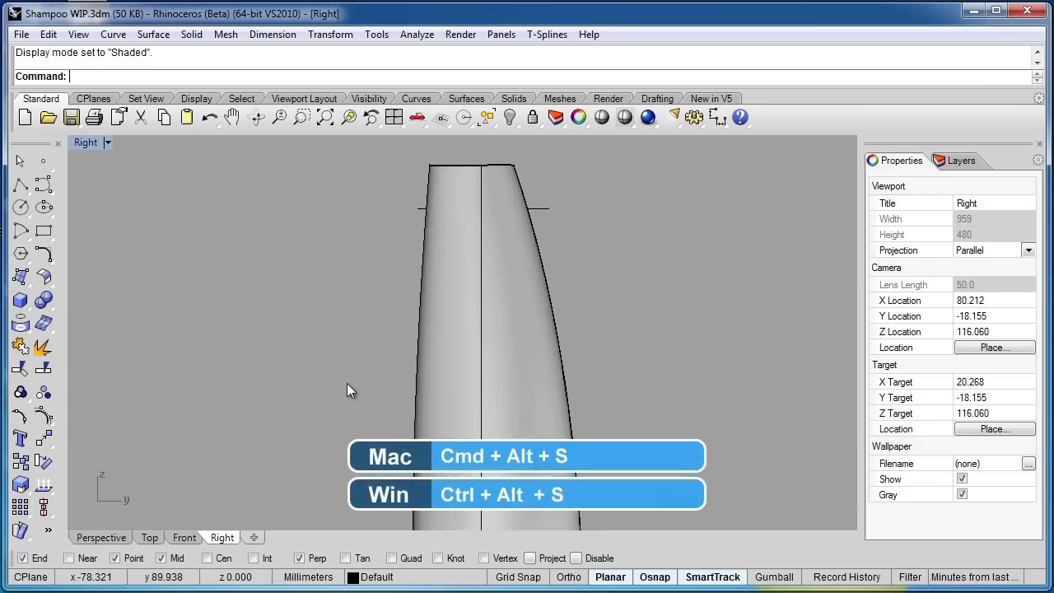
pyautogui.click(430, 321)
pyautogui.middleClick(306, 301)
pyautogui.click(328, 315)
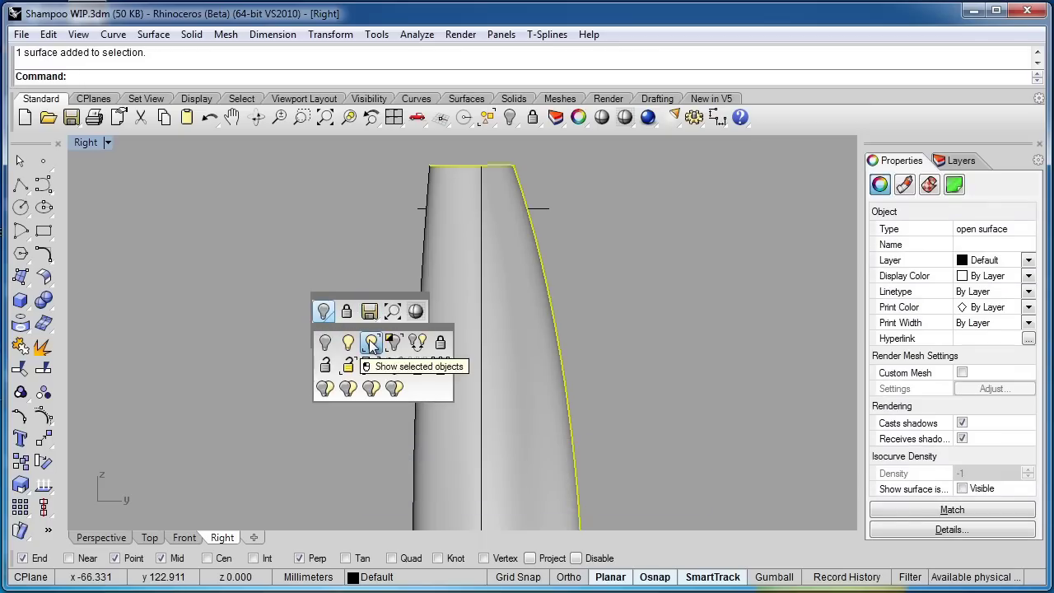
pyautogui.click(359, 337)
pyautogui.press('Down')
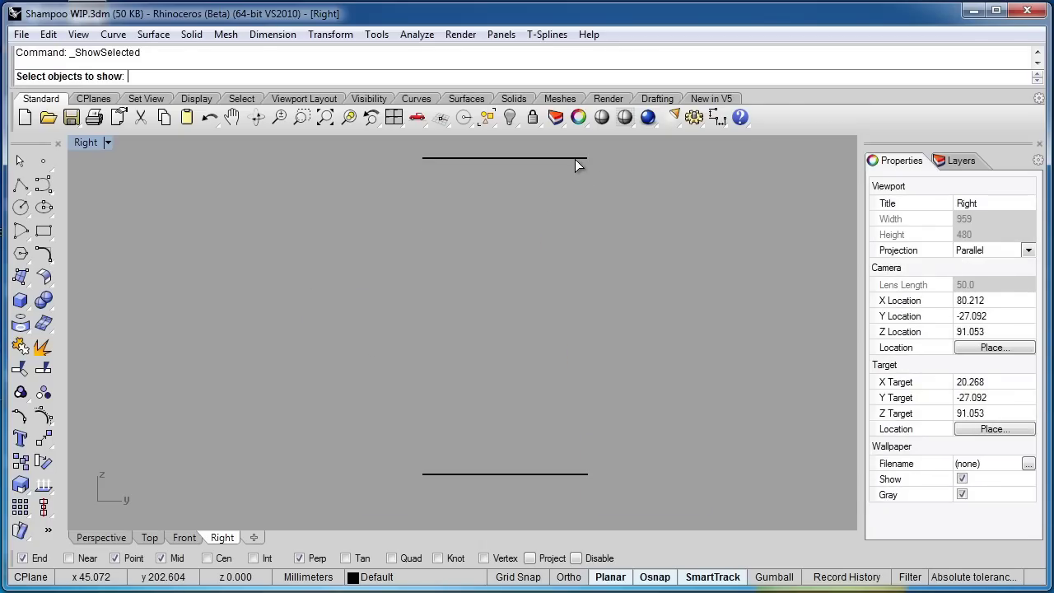
pyautogui.click(576, 158)
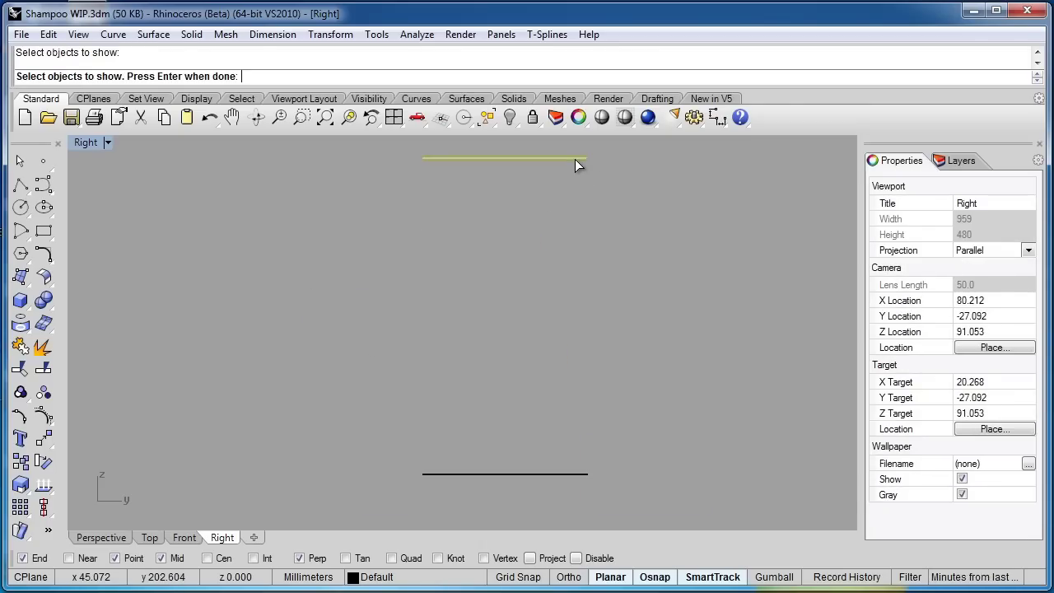
pyautogui.click(586, 475)
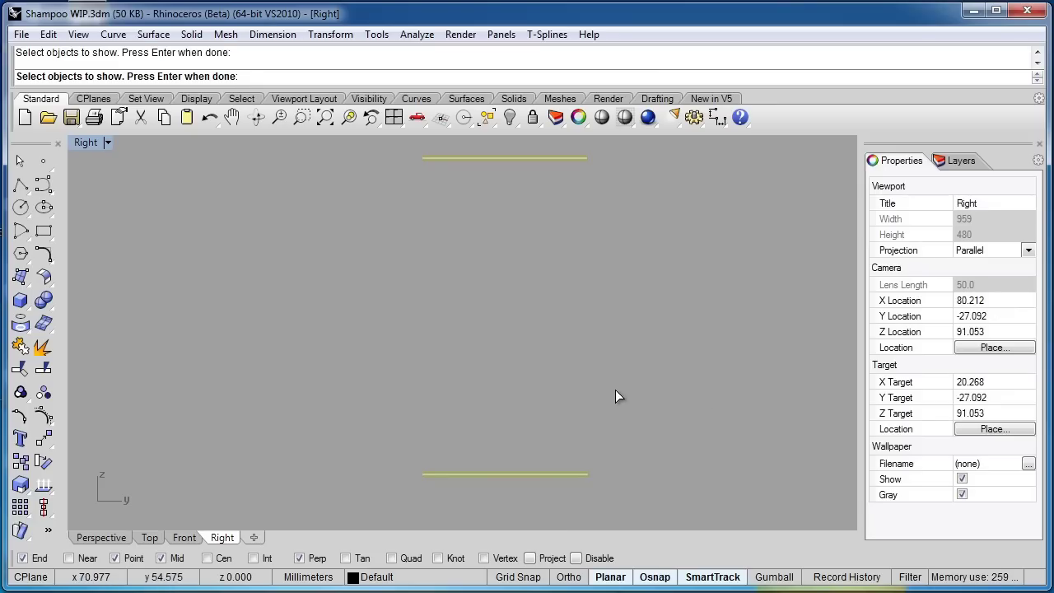
pyautogui.press('Return')
pyautogui.click(560, 494)
# Step: Nudge the base plane up by 0.2 mm so it cuts through the bottle body's lower end
pyautogui.scroll(5, 560, 493)
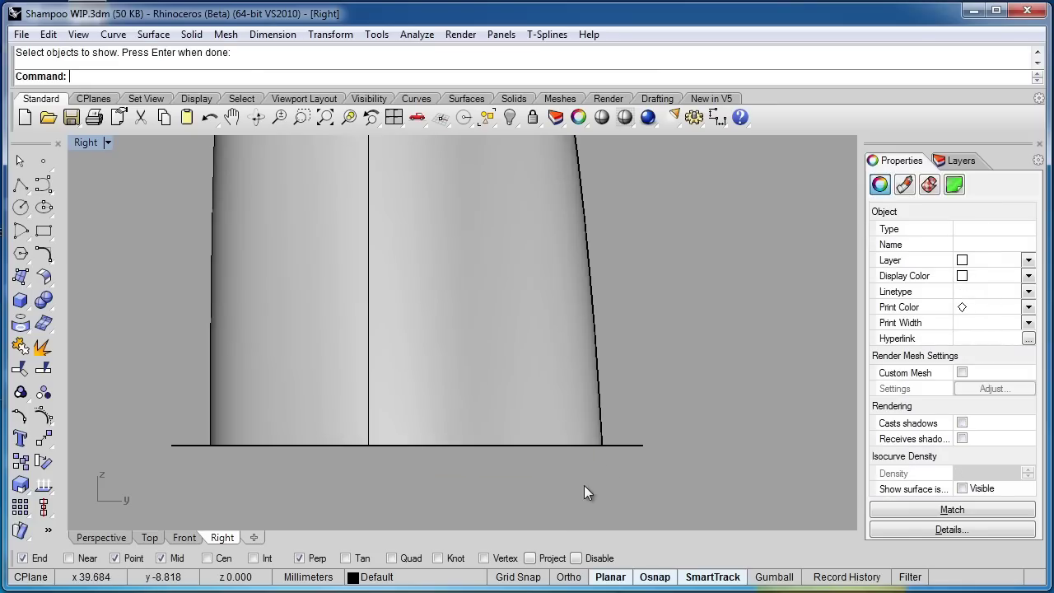
pyautogui.scroll(2, 587, 492)
pyautogui.click(619, 429)
pyautogui.hotkey('alt', 'Up')
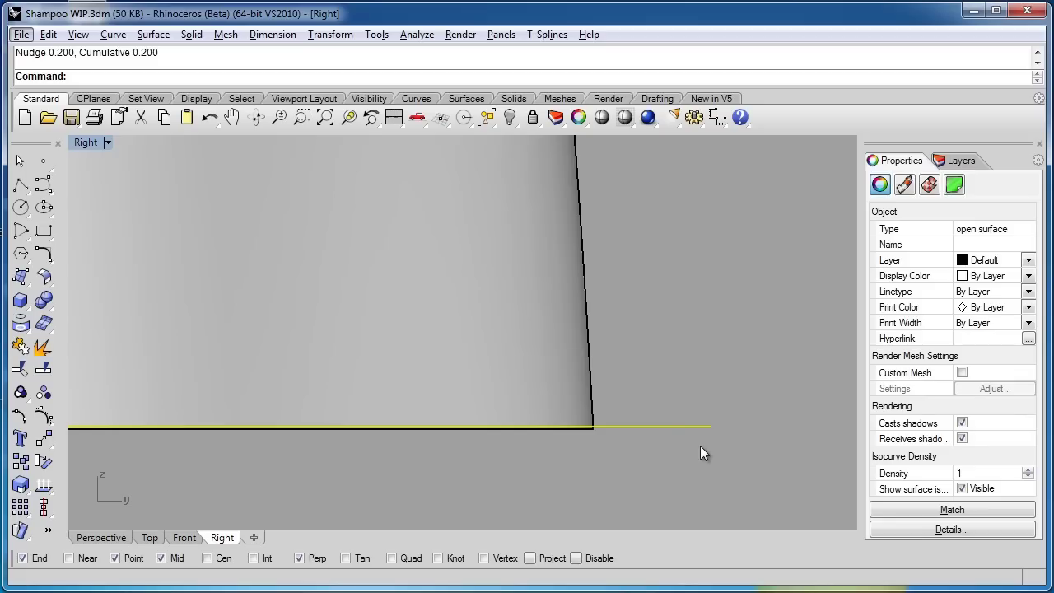
pyautogui.press('alt')
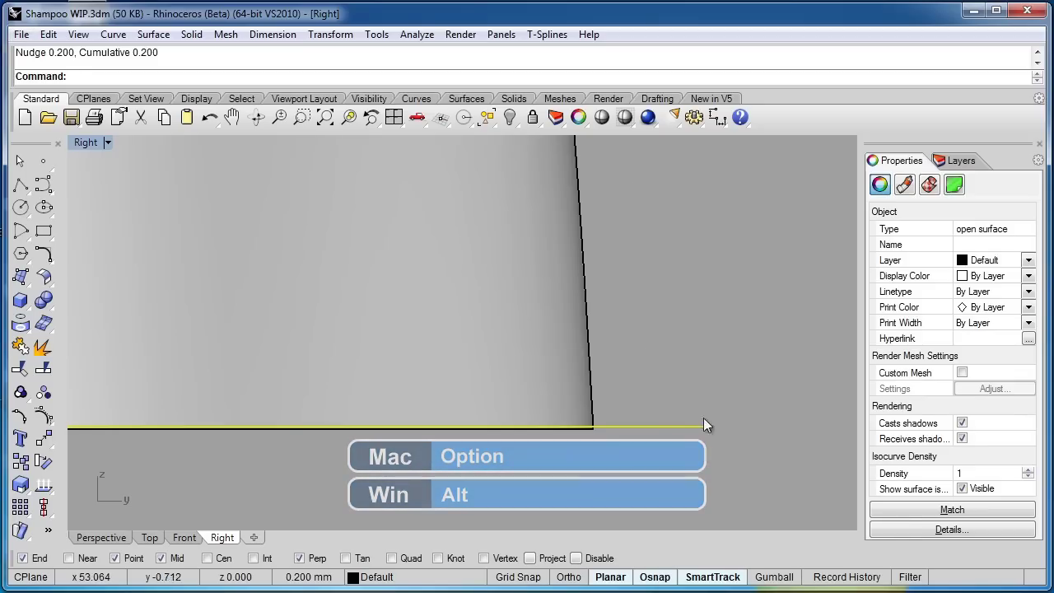
# Step: Nudge the top plane slightly down so it cuts through the bottle body's upper end
pyautogui.scroll(-4, 673, 303)
pyautogui.scroll(3, 577, 278)
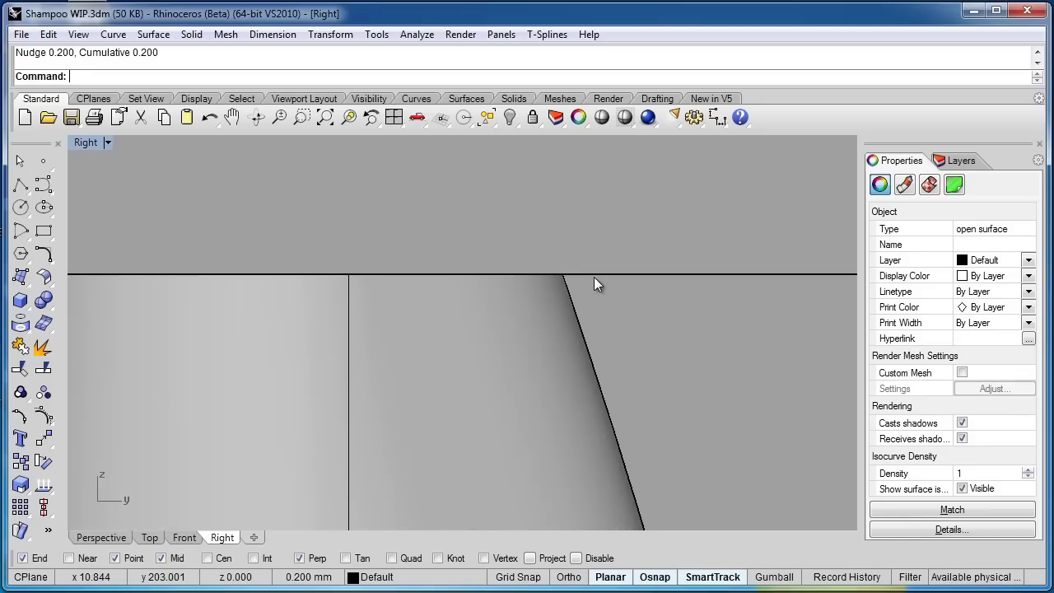
pyautogui.click(594, 276)
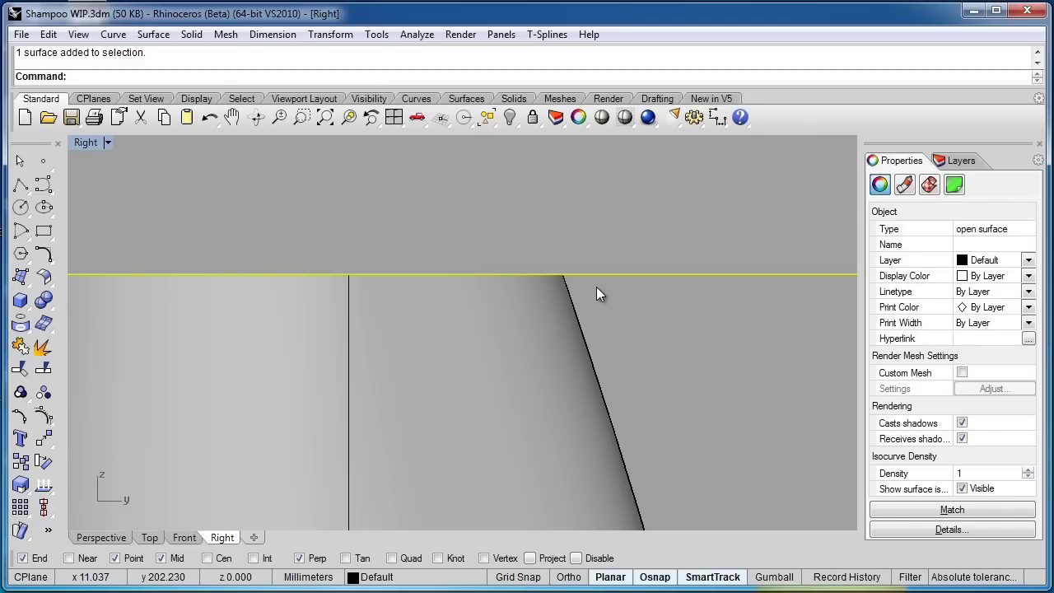
# Step: Split the bottle body surface using the top and base planes as cutting objects
pyautogui.click(596, 287)
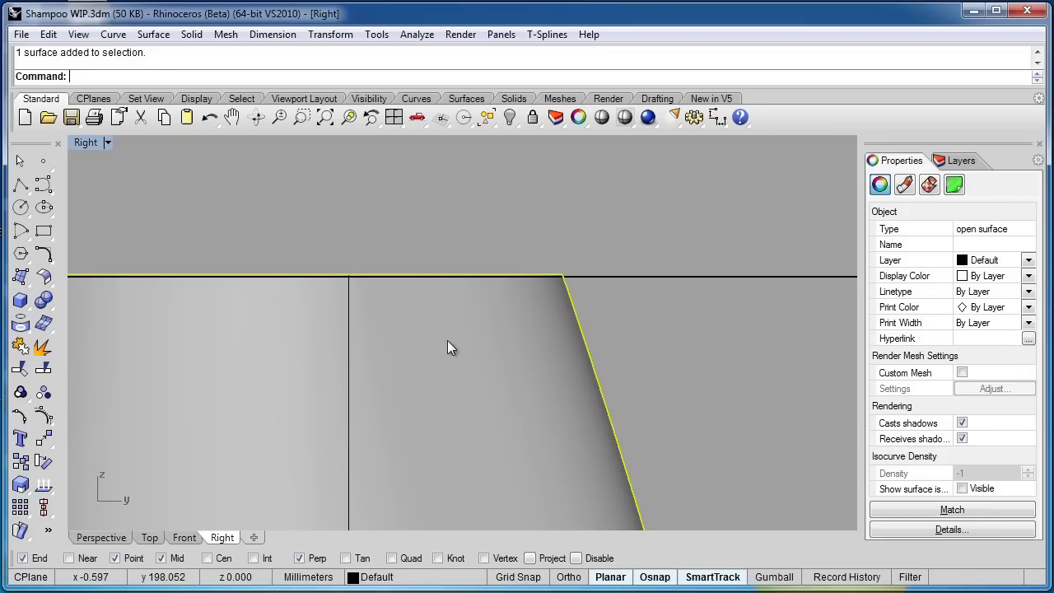
pyautogui.scroll(-3, 448, 346)
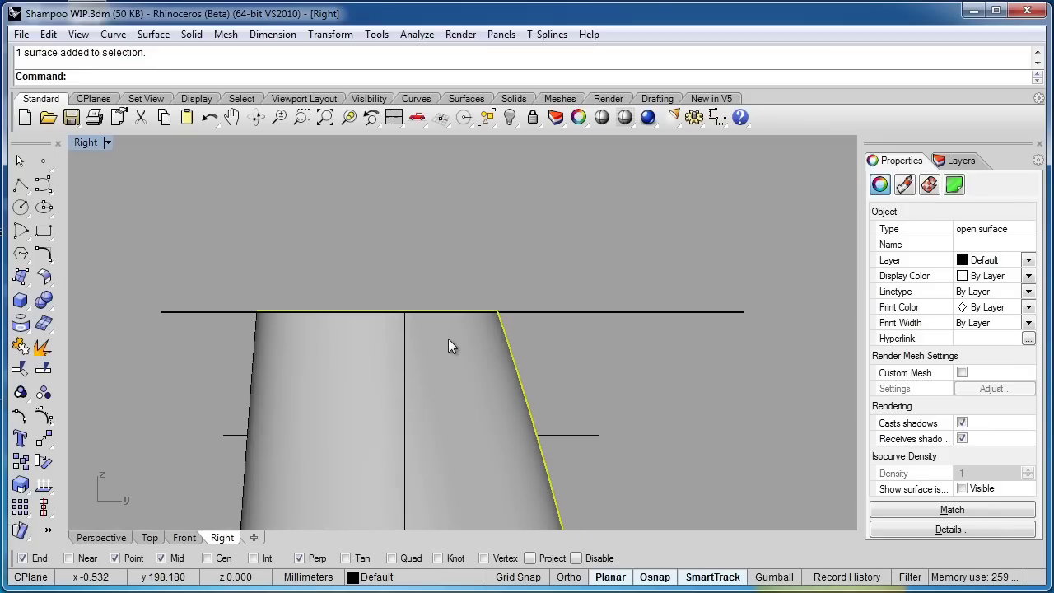
pyautogui.click(44, 370)
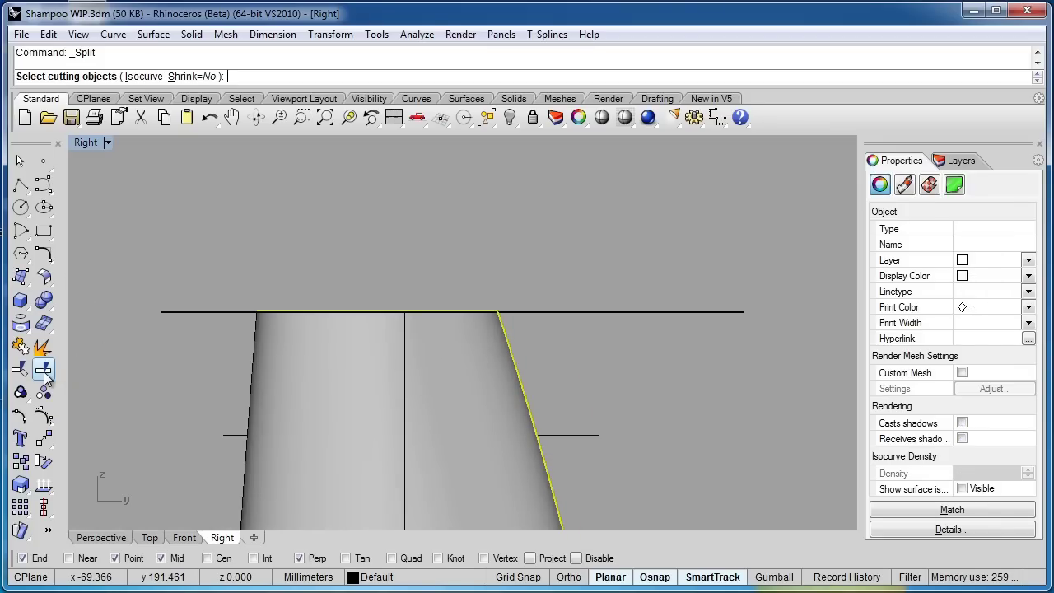
pyautogui.click(708, 313)
pyautogui.scroll(-5, 646, 328)
pyautogui.scroll(2, 655, 327)
pyautogui.scroll(2, 630, 439)
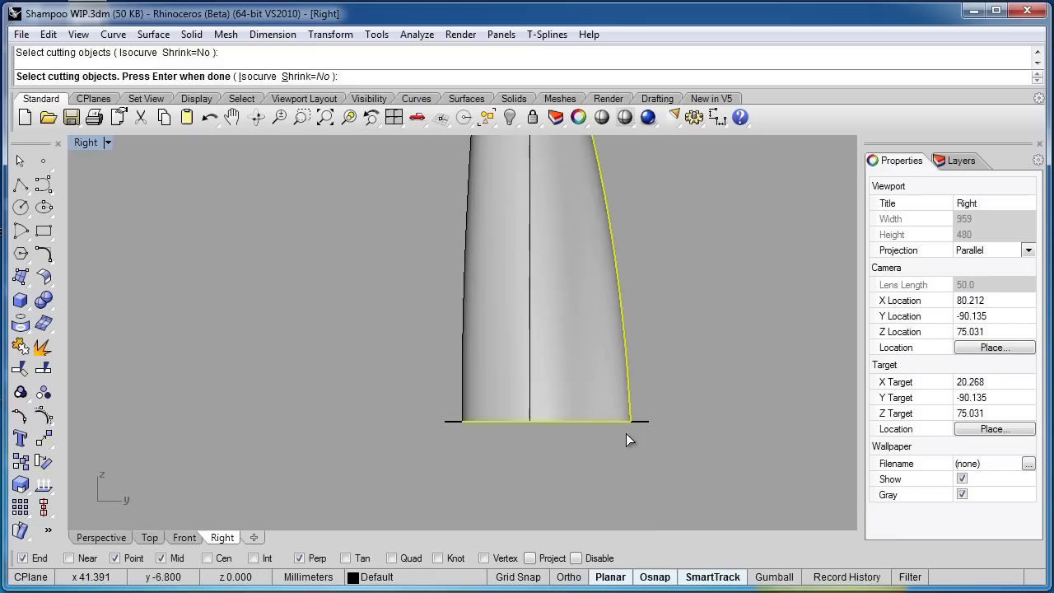
pyautogui.click(646, 422)
pyautogui.rightClick(669, 428)
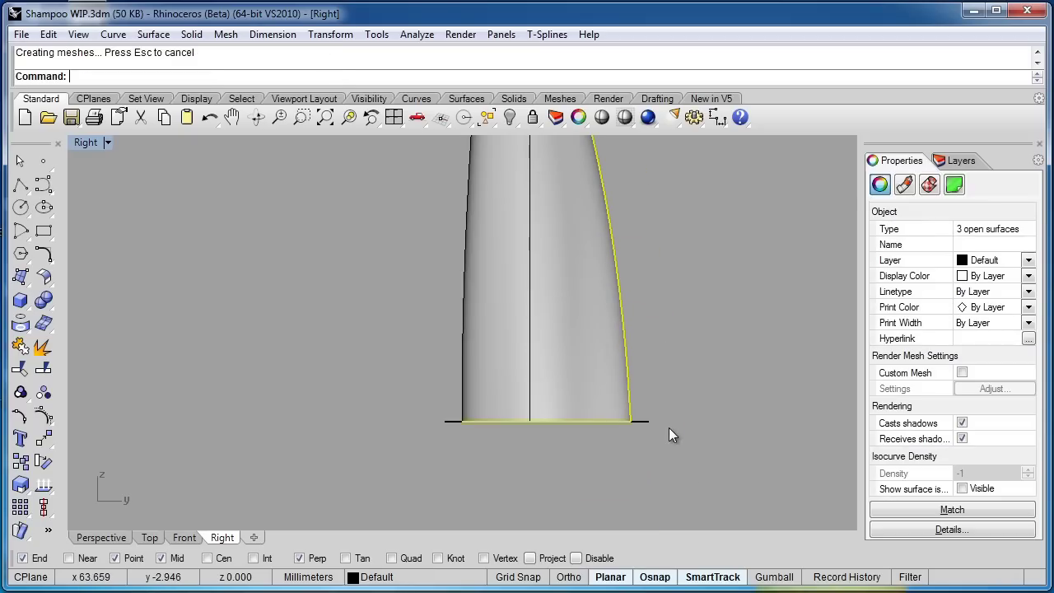
# Step: Keep the main bottle body and delete the two thin slivers split off at its top and base
pyautogui.scroll(-1, 638, 422)
pyautogui.moveTo(643, 327); pyautogui.dragTo(581, 405, button='right')
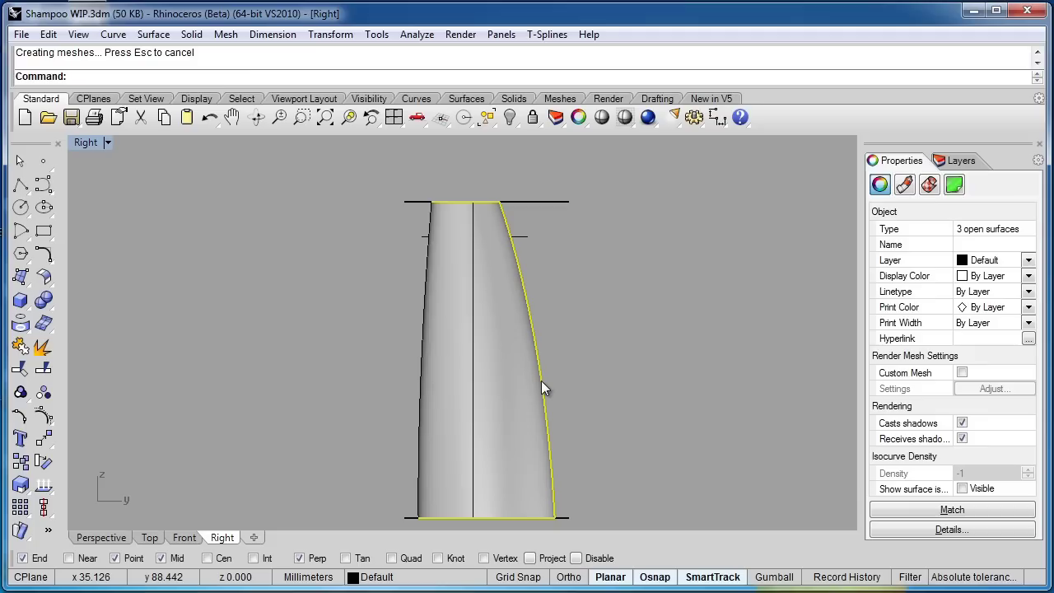
pyautogui.press('ctrl')
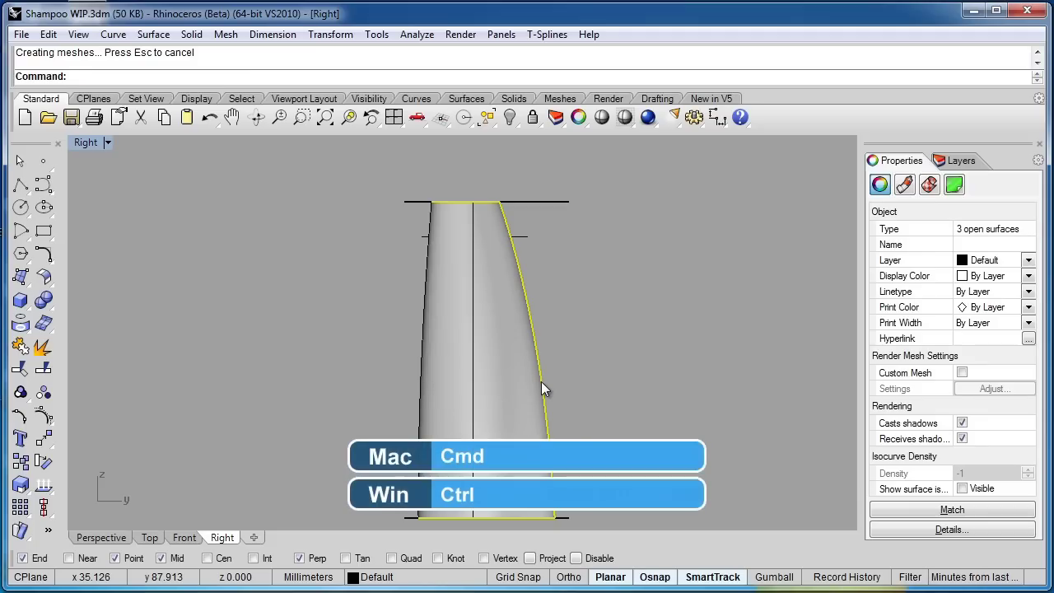
pyautogui.keyDown('ctrl'); pyautogui.click(542, 382); pyautogui.keyUp('ctrl')
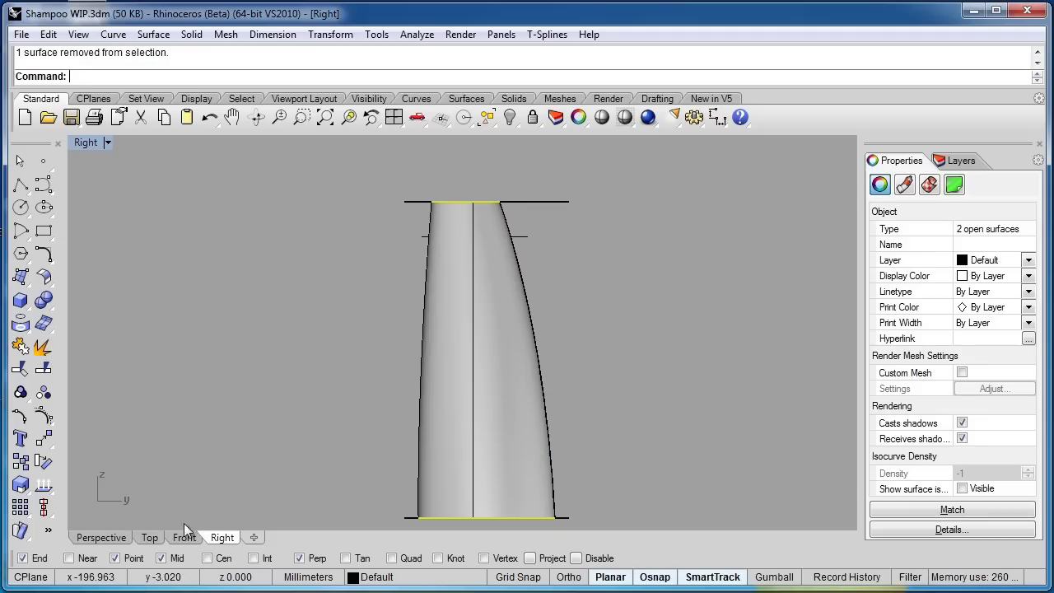
pyautogui.click(92, 535)
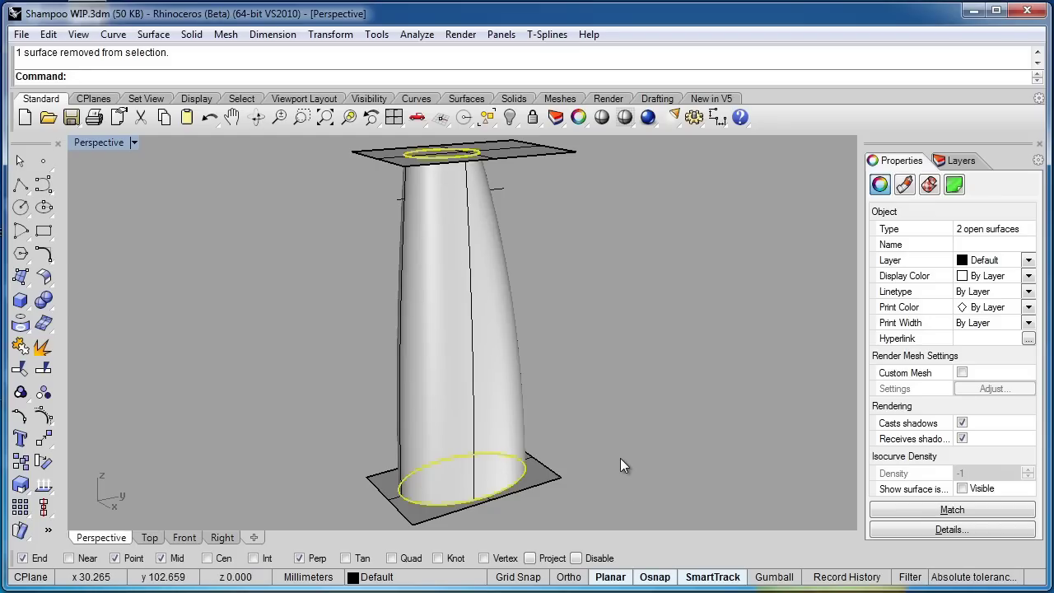
pyautogui.press('Delete')
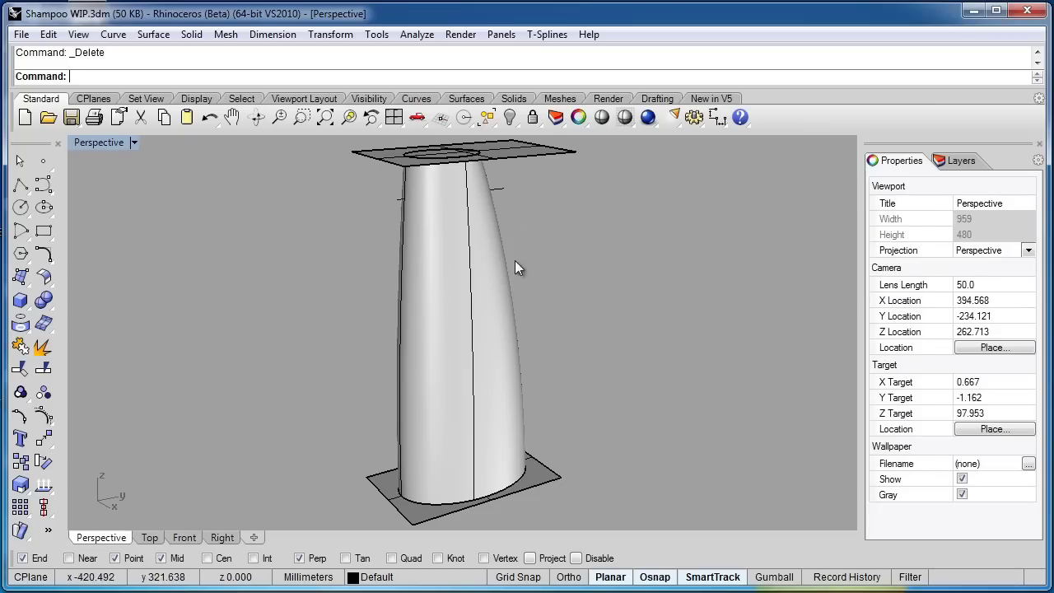
# Step: Hide the top and base cutting planes
pyautogui.click(529, 156)
pyautogui.keyDown('shift'); pyautogui.click(546, 471); pyautogui.keyUp('shift')
pyautogui.middleClick(559, 428)
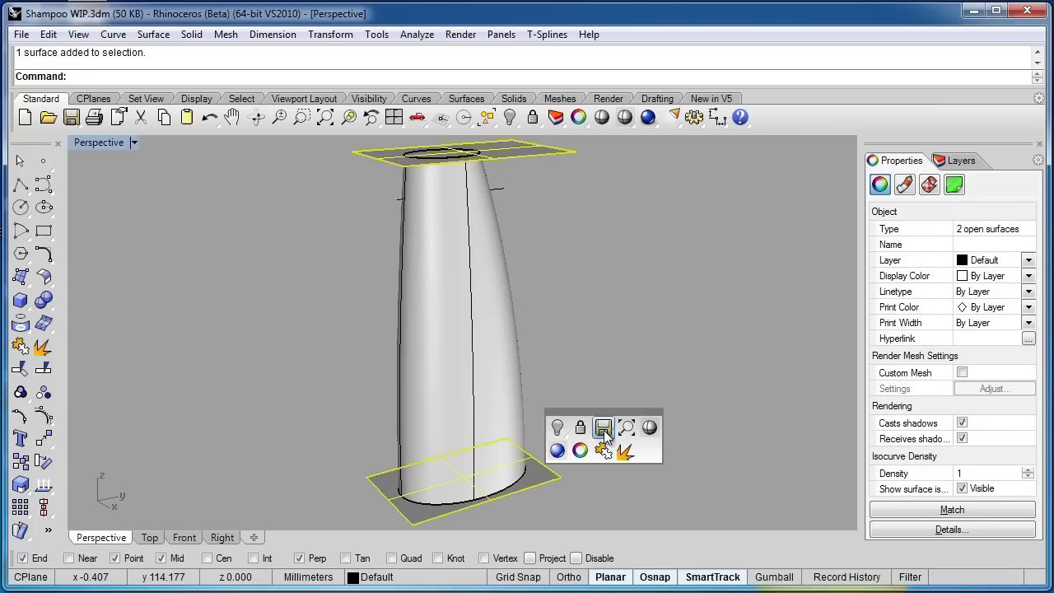
pyautogui.click(557, 428)
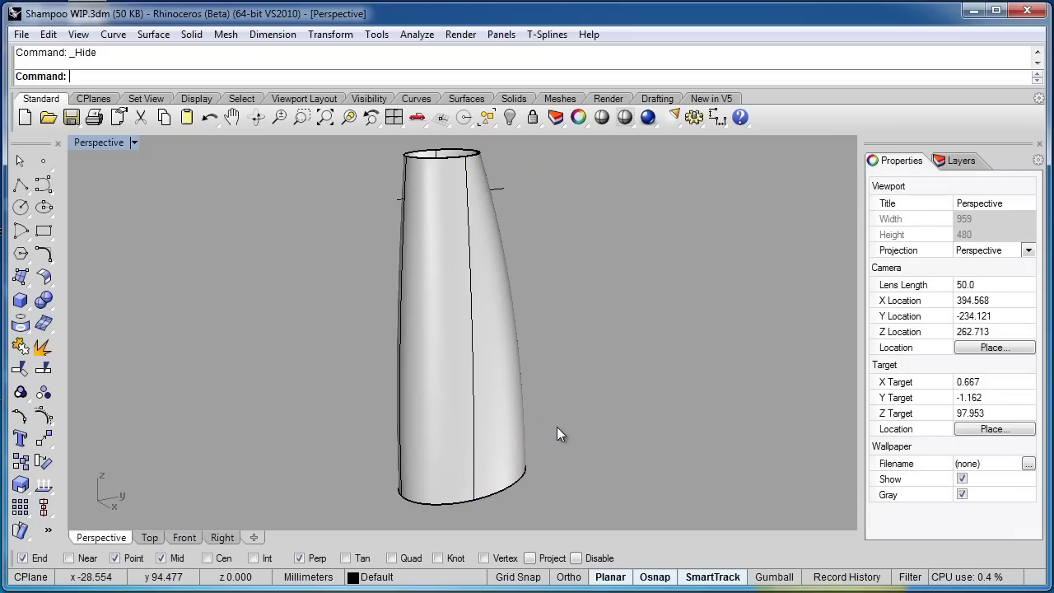
# Step: Cap the planar holes of the trimmed bottle body to close it into a solid and check its shape
pyautogui.click(434, 447)
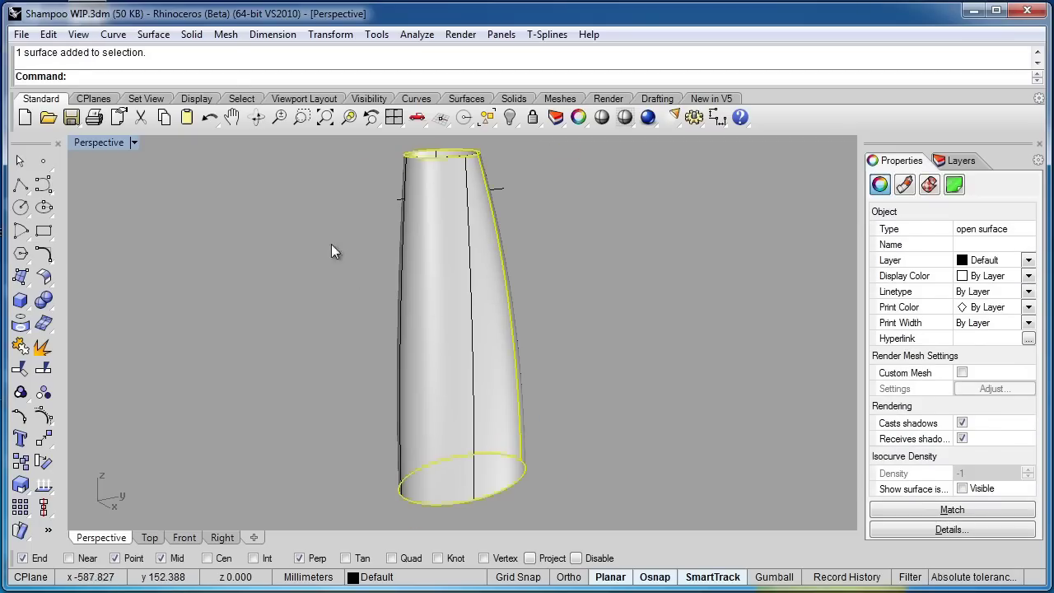
pyautogui.click(192, 34)
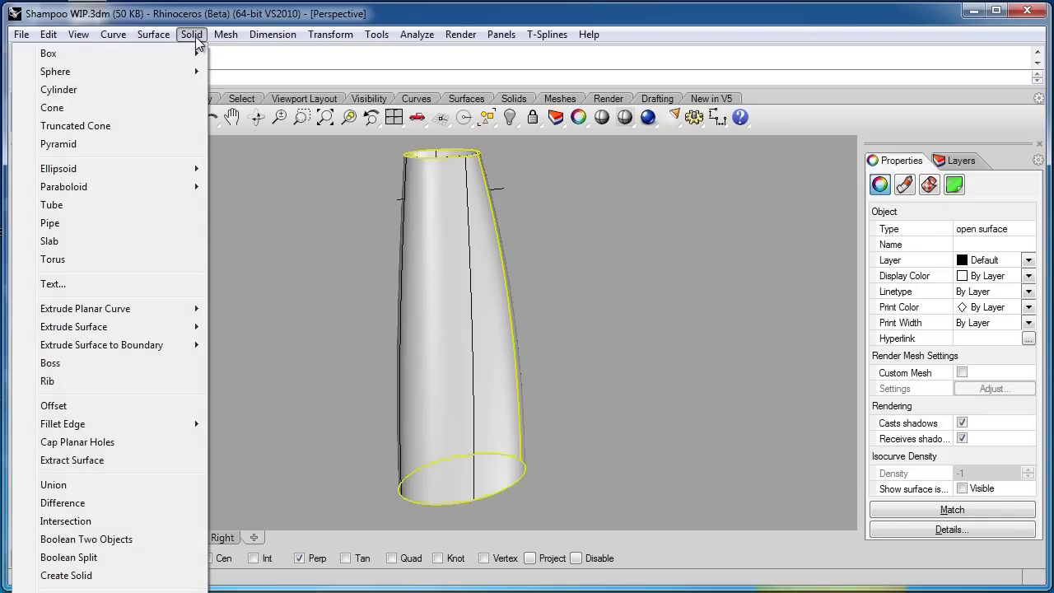
pyautogui.click(78, 442)
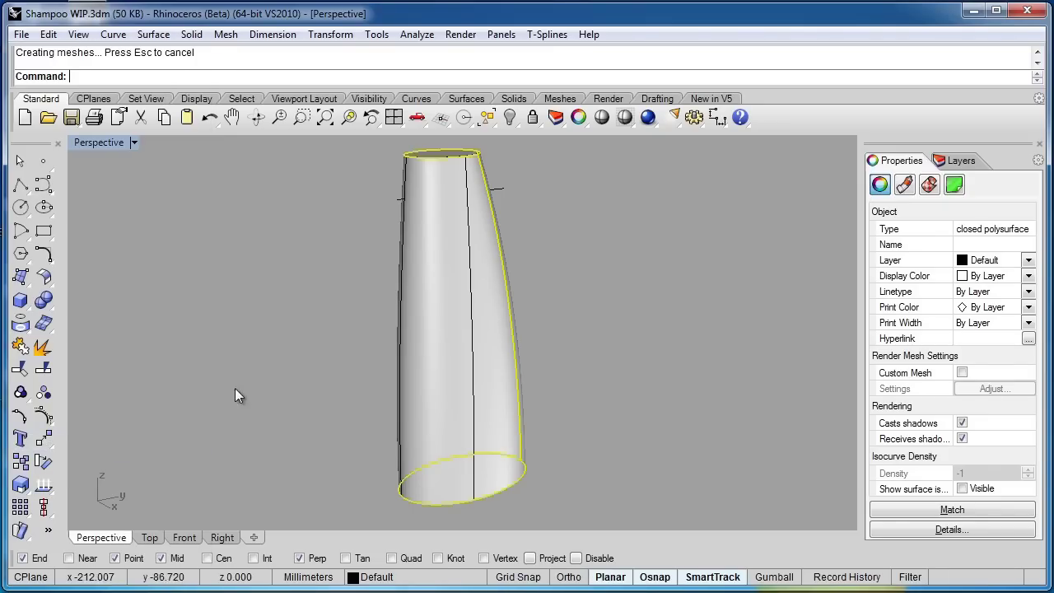
pyautogui.click(327, 351)
pyautogui.moveTo(327, 351); pyautogui.dragTo(437, 431, button='right')
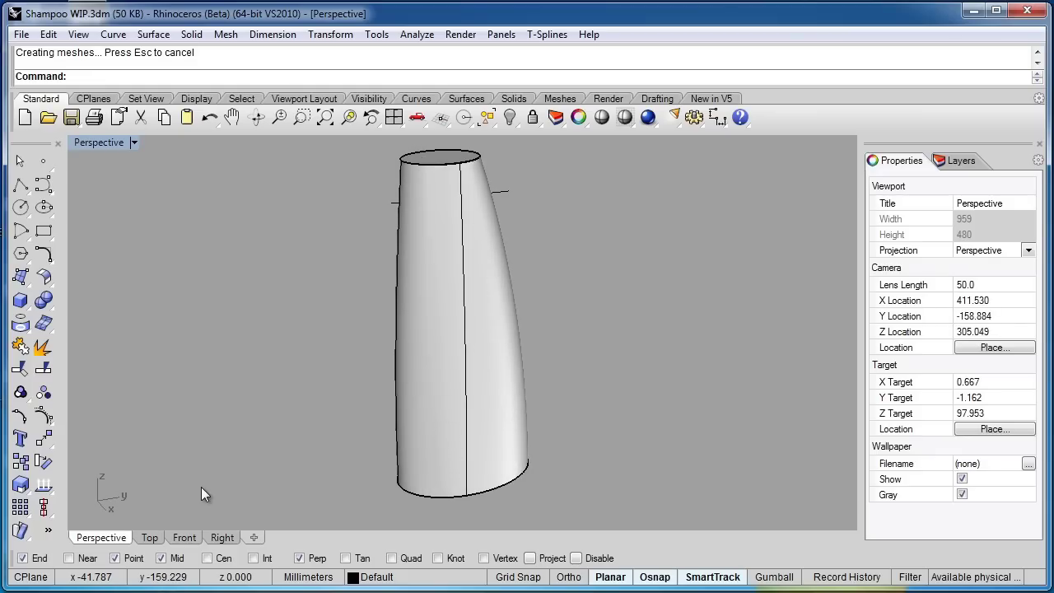
pyautogui.click(222, 537)
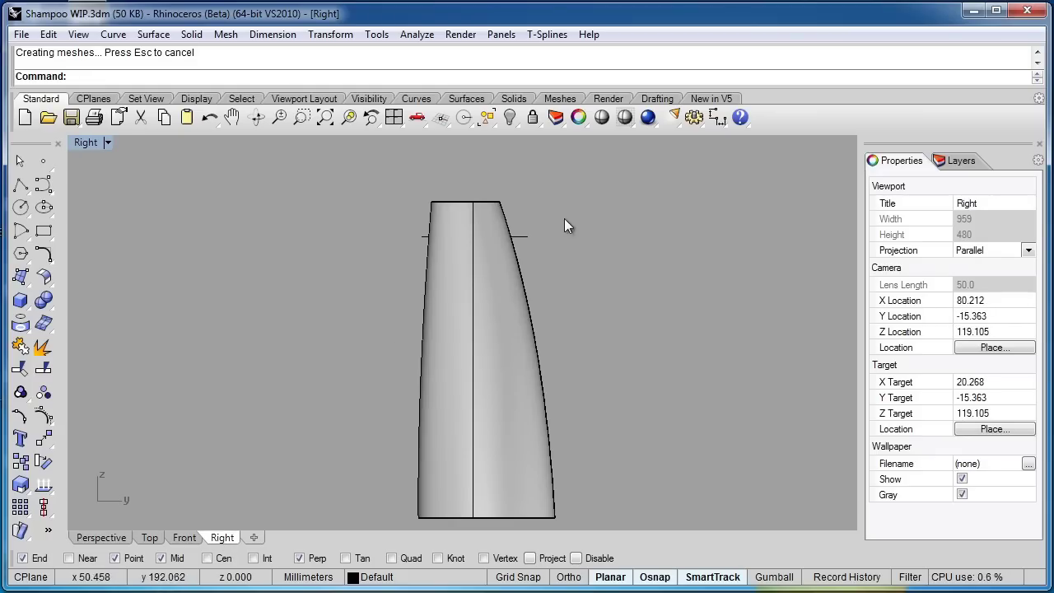
# Step: Create a horizontal cutting plane through the bottle solid, starting at the end of the parting line near the neck
pyautogui.click(485, 262)
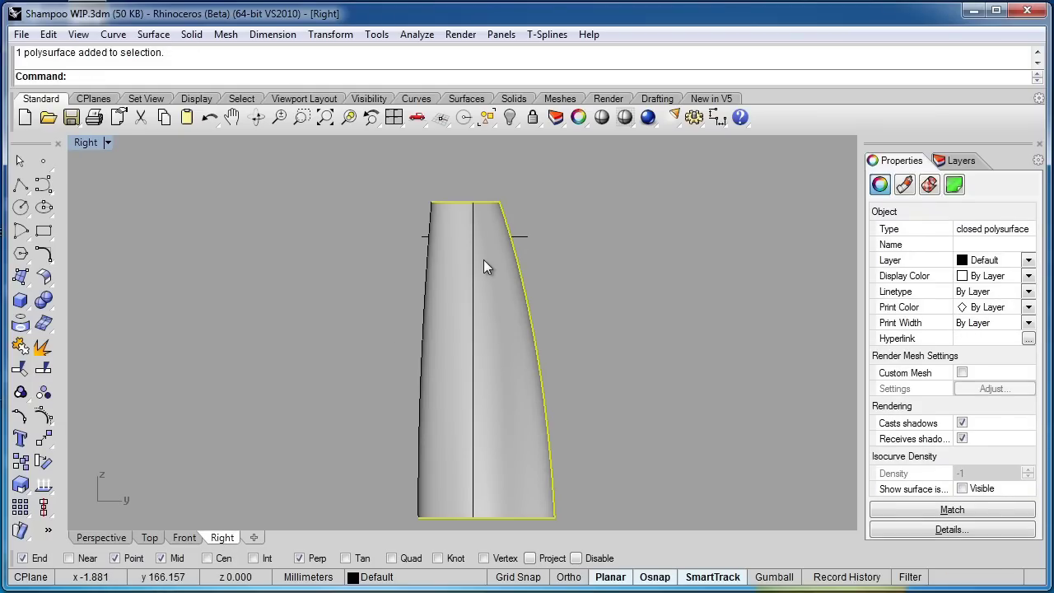
pyautogui.click(163, 36)
pyautogui.moveTo(158, 56)
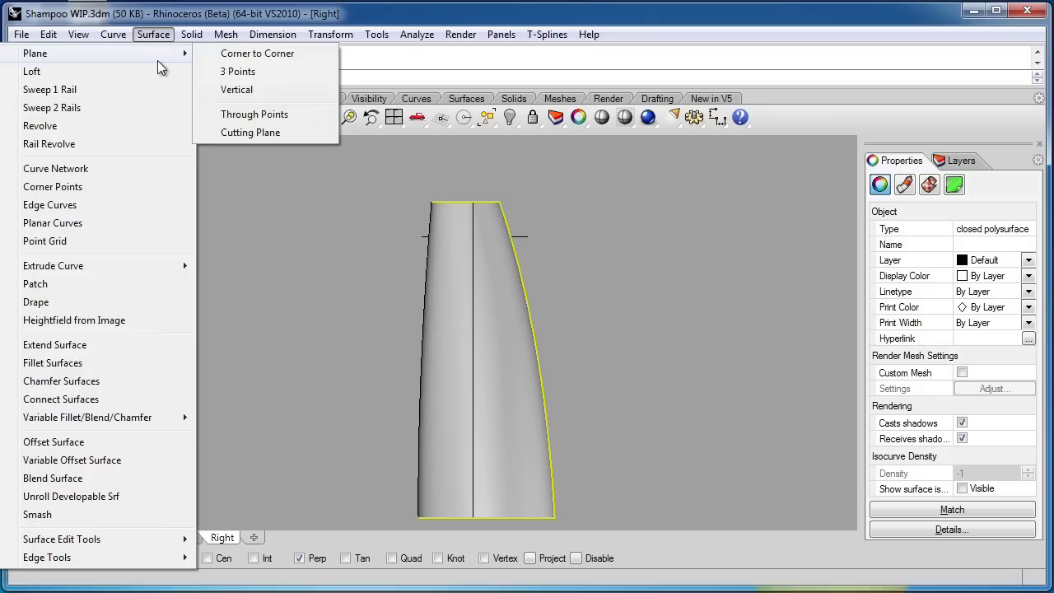
pyautogui.click(247, 133)
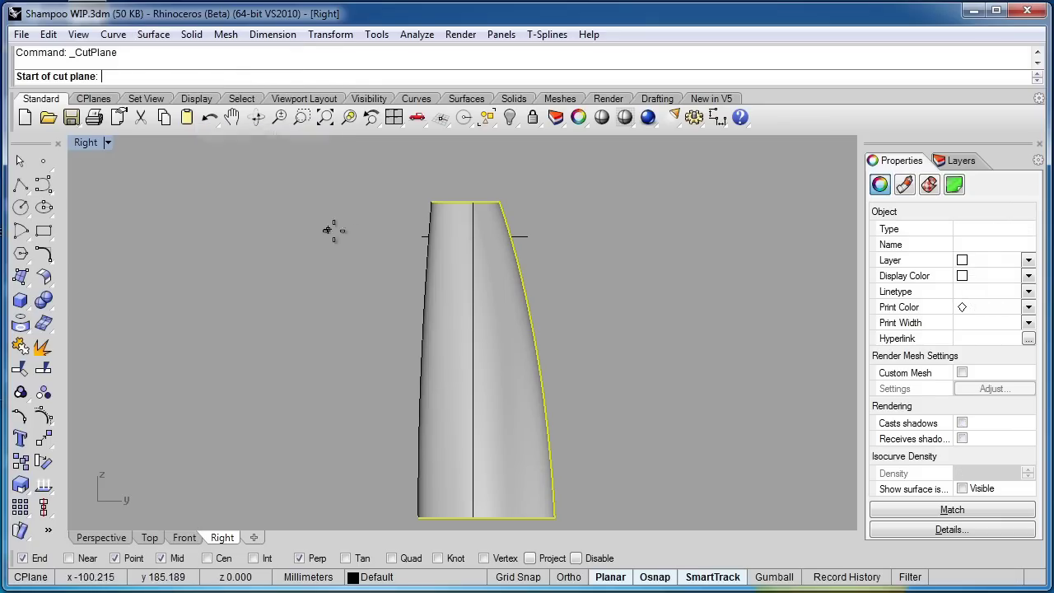
pyautogui.click(422, 238)
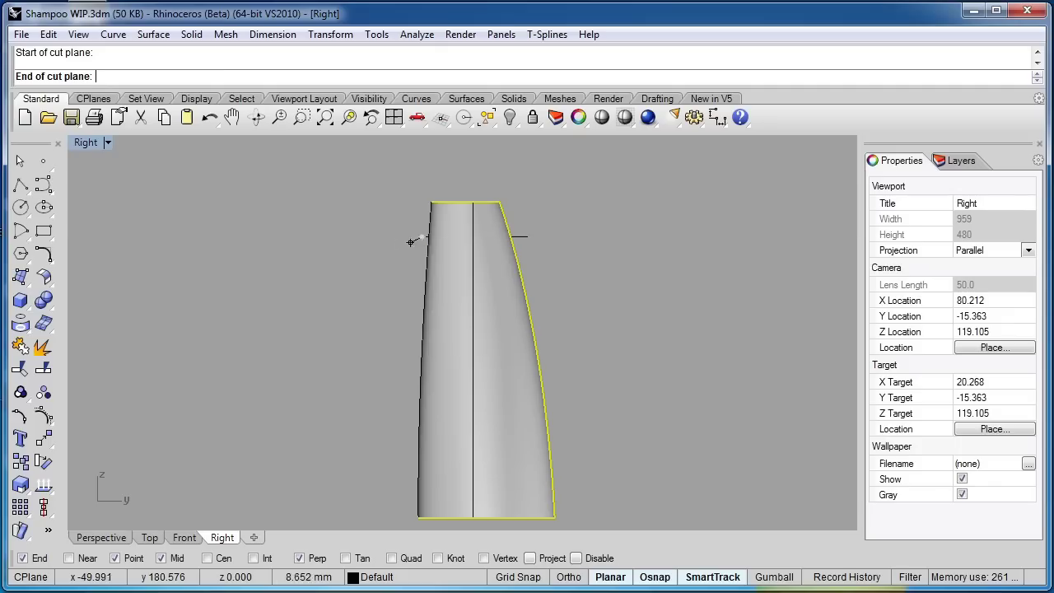
pyautogui.press('shift')
pyautogui.keyDown('shift'); pyautogui.click(241, 208); pyautogui.keyUp('shift')
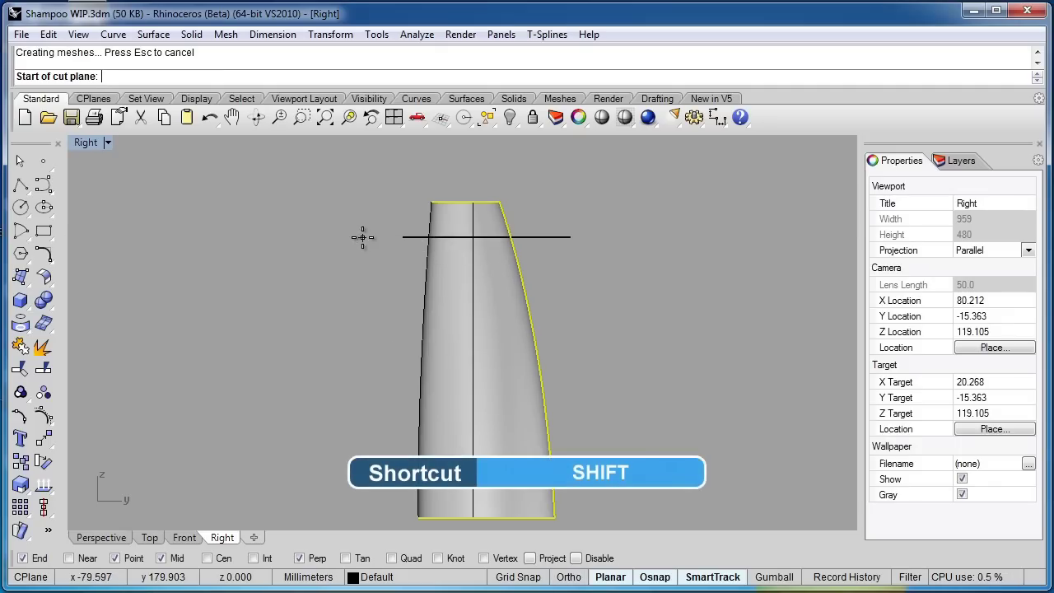
pyautogui.click(99, 537)
pyautogui.moveTo(368, 367); pyautogui.dragTo(341, 372, button='right')
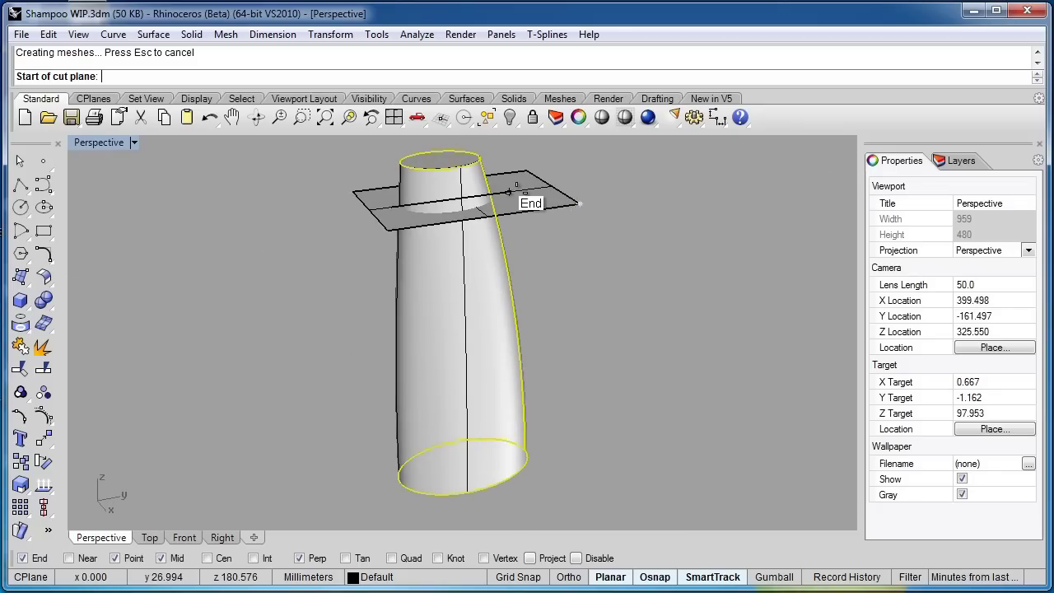
pyautogui.scroll(1, 506, 192)
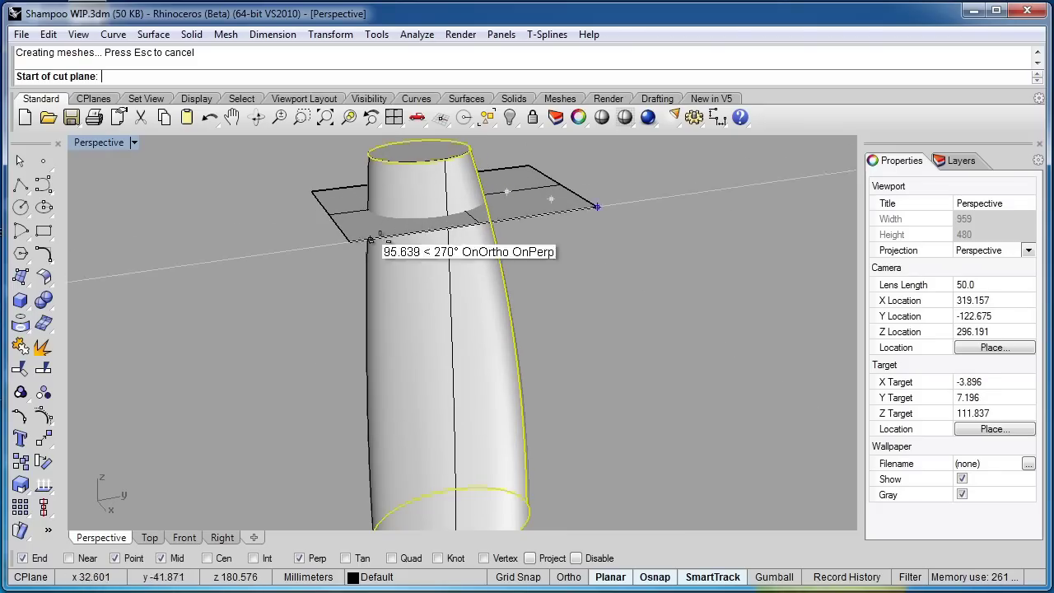
pyautogui.press('Escape')
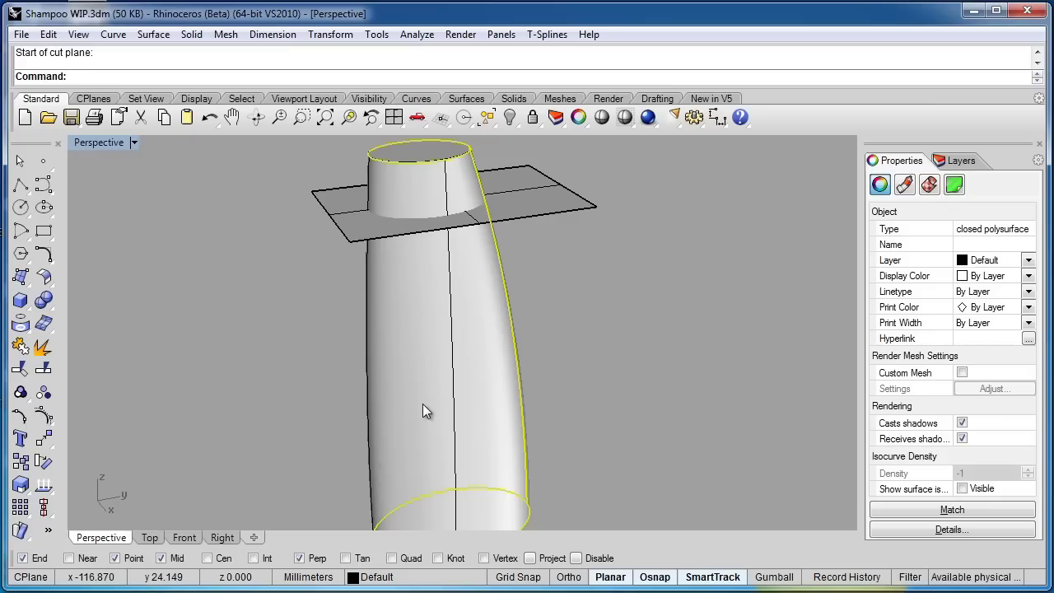
# Step: Boolean-split the closed bottle solid with the new cutting plane to separate the cap from the body
pyautogui.click(42, 369)
pyautogui.click(392, 283)
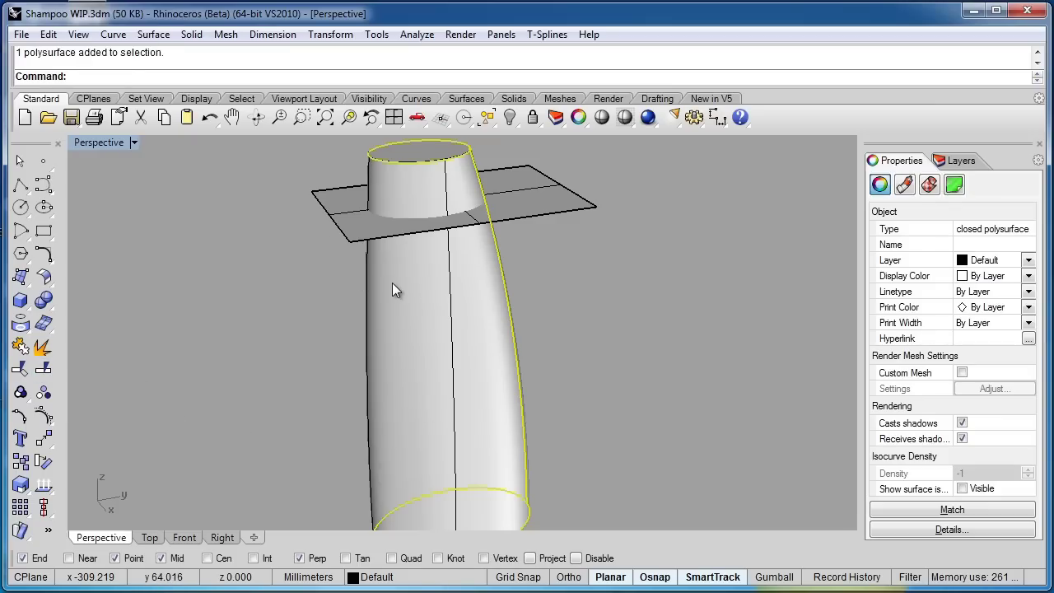
pyautogui.click(543, 212)
pyautogui.click(491, 307)
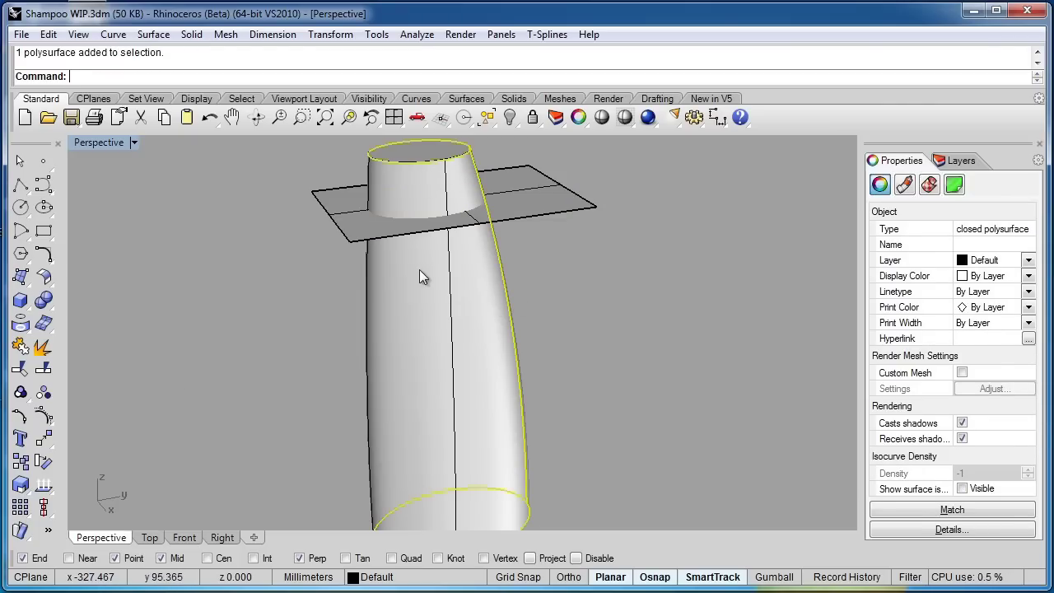
pyautogui.click(54, 308)
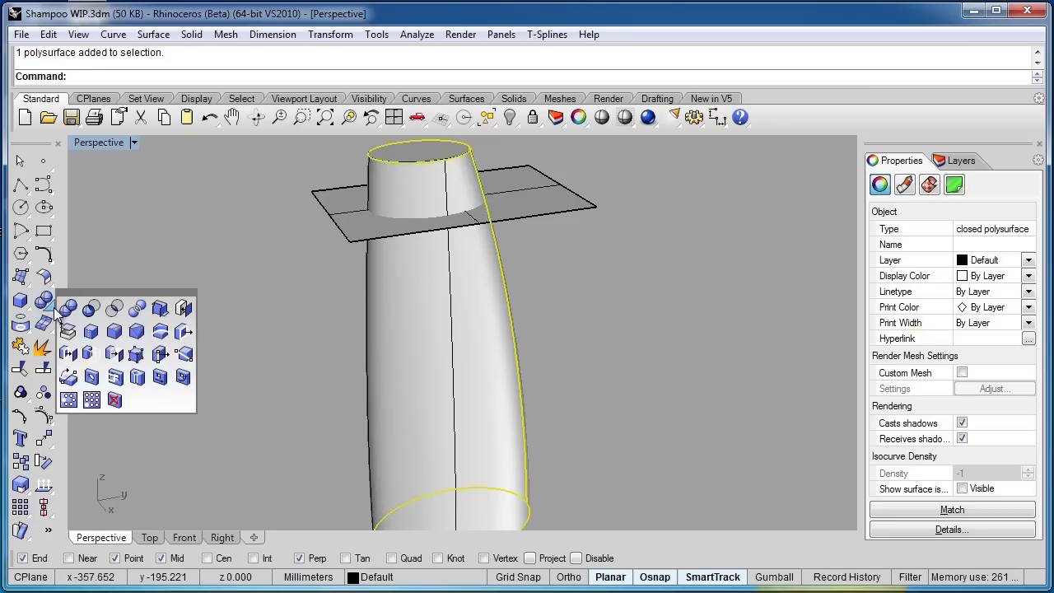
pyautogui.click(137, 310)
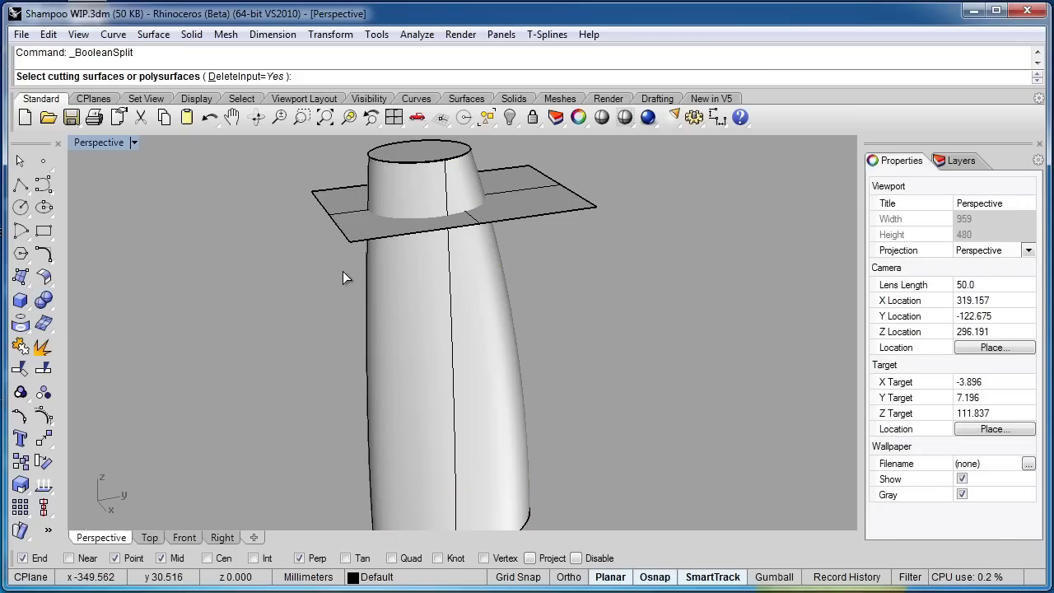
pyautogui.click(337, 229)
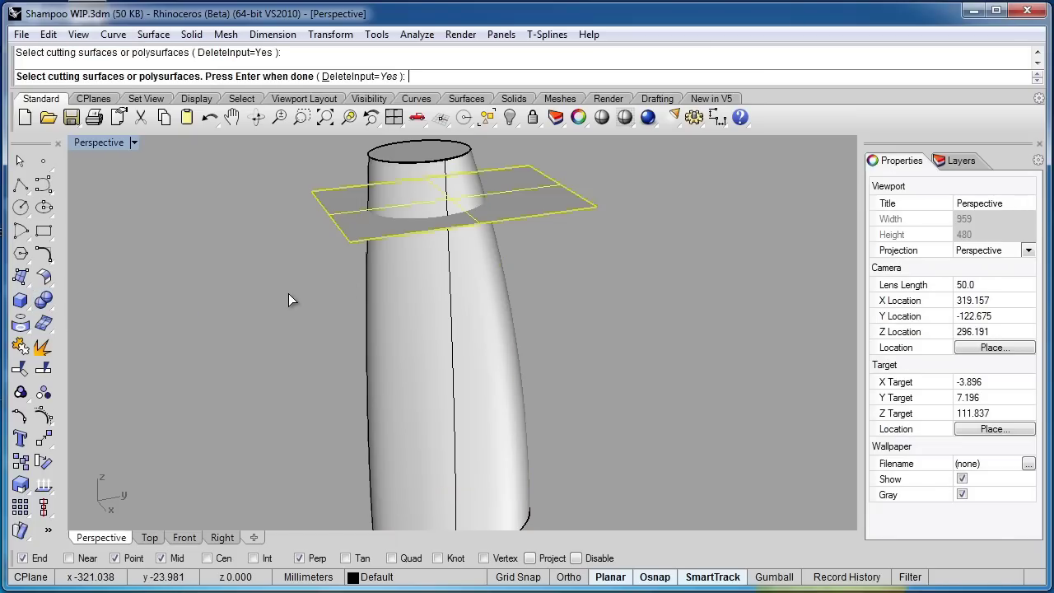
pyautogui.press('Return')
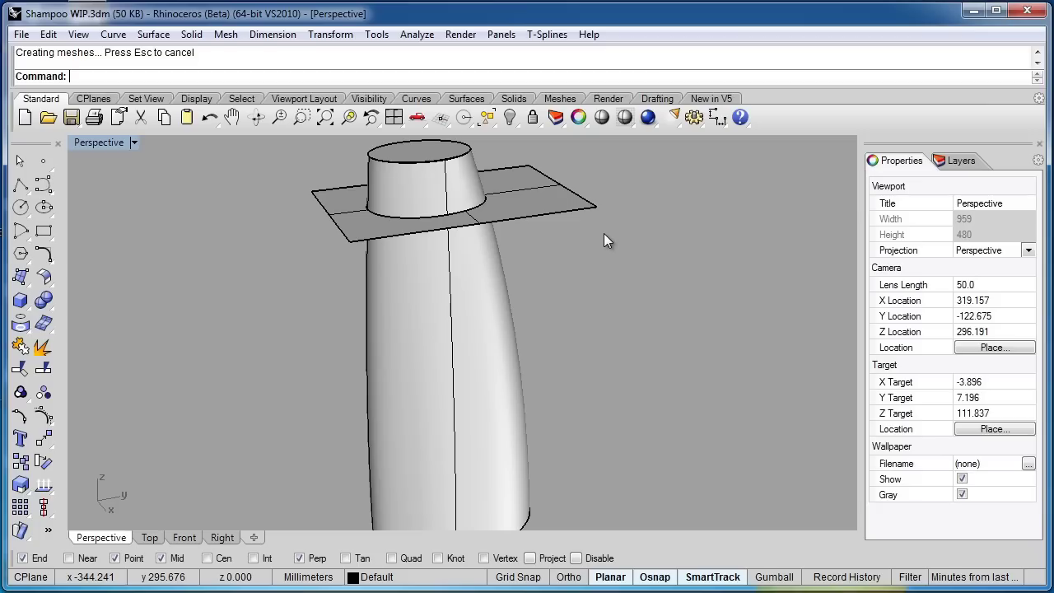
# Step: Hide the cutting plane and check that the cap and body can be selected as separate solids
pyautogui.click(559, 208)
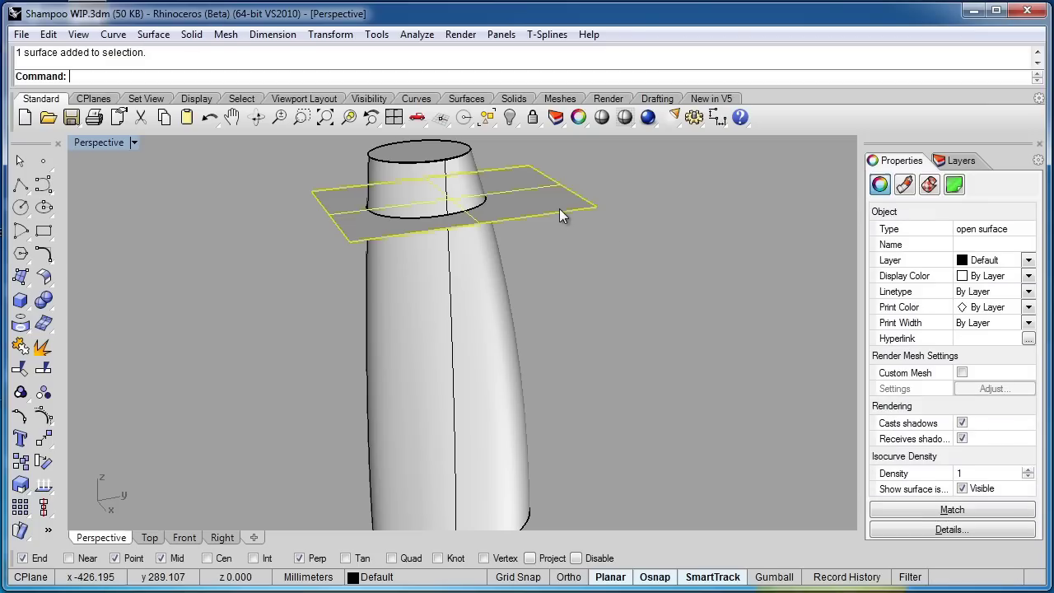
pyautogui.middleClick(559, 208)
pyautogui.click(559, 206)
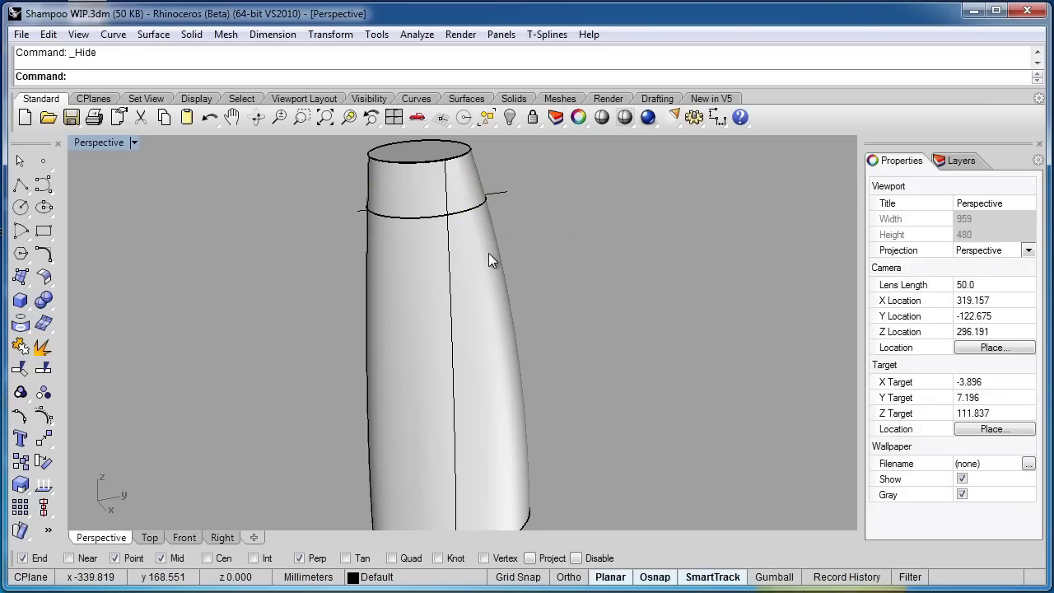
pyautogui.click(476, 228)
pyautogui.click(456, 173)
pyautogui.click(516, 230)
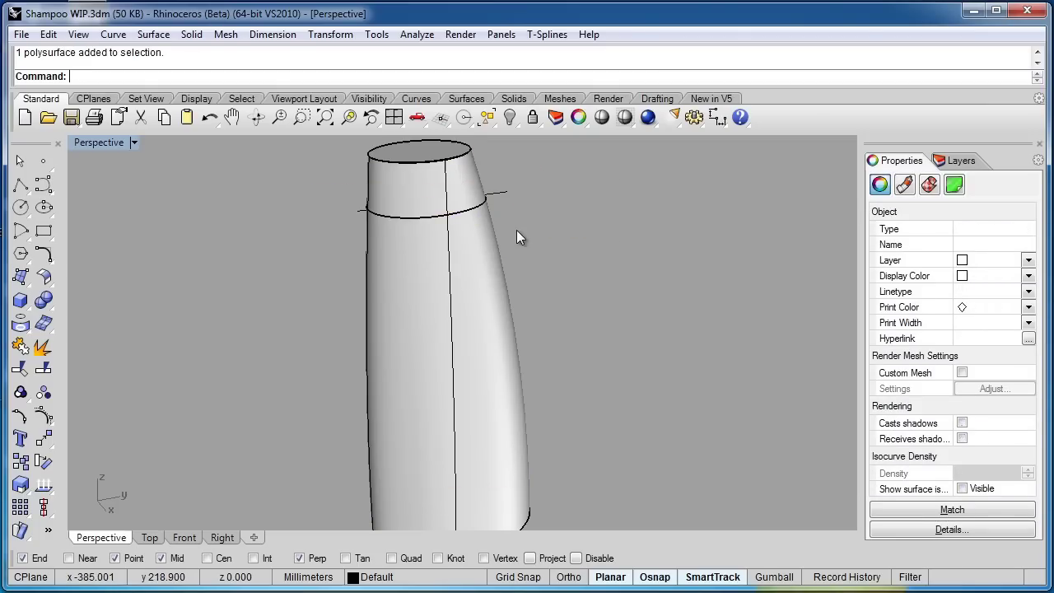
pyautogui.click(477, 241)
pyautogui.click(488, 214)
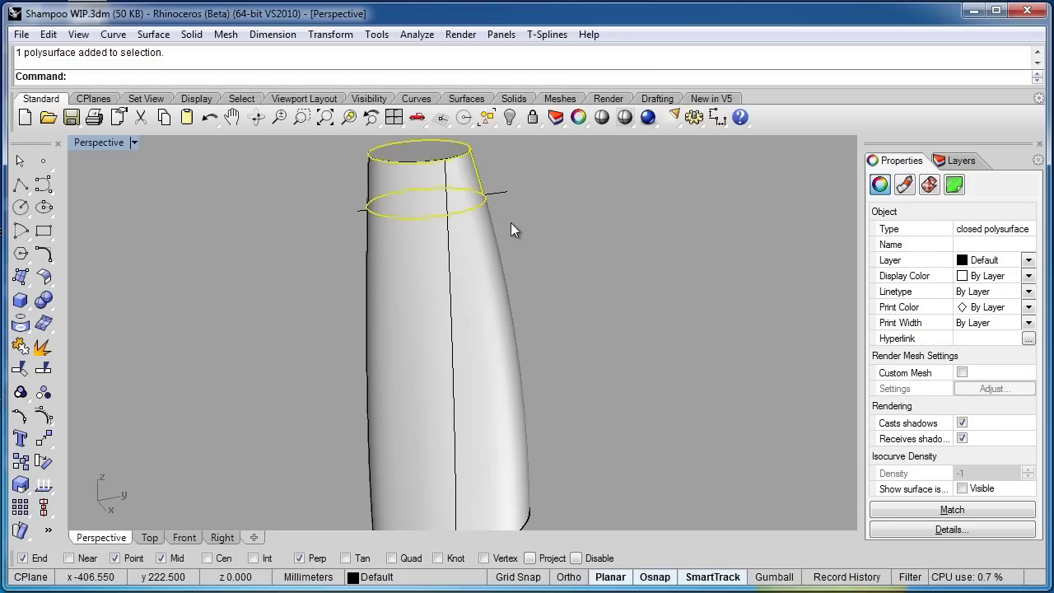
pyautogui.click(511, 222)
# Step: Rename Layer 02 to Cap and move the upper solid of the bottle onto it
pyautogui.click(954, 163)
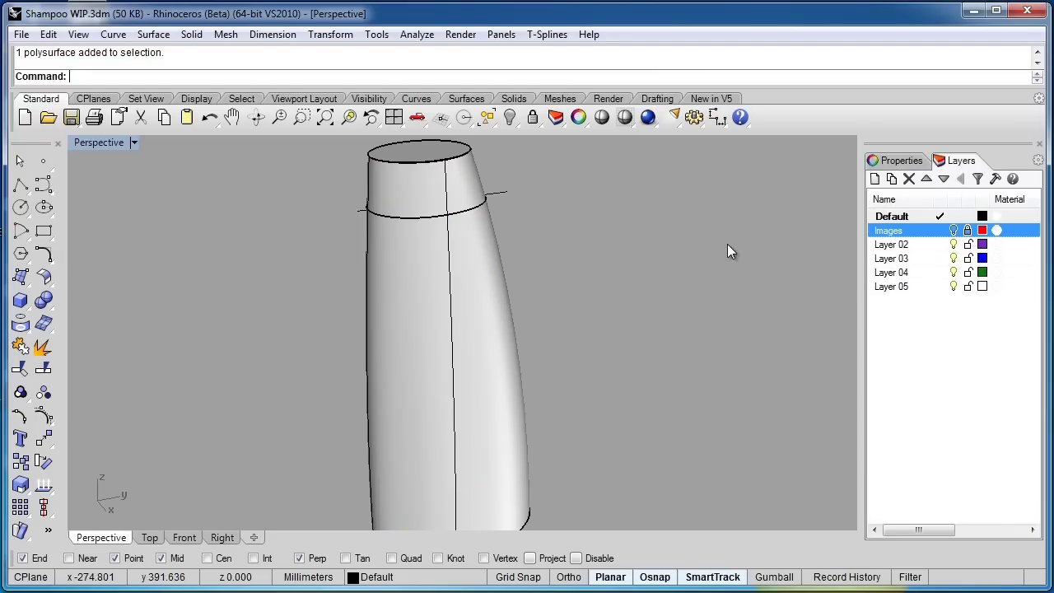
pyautogui.click(893, 247)
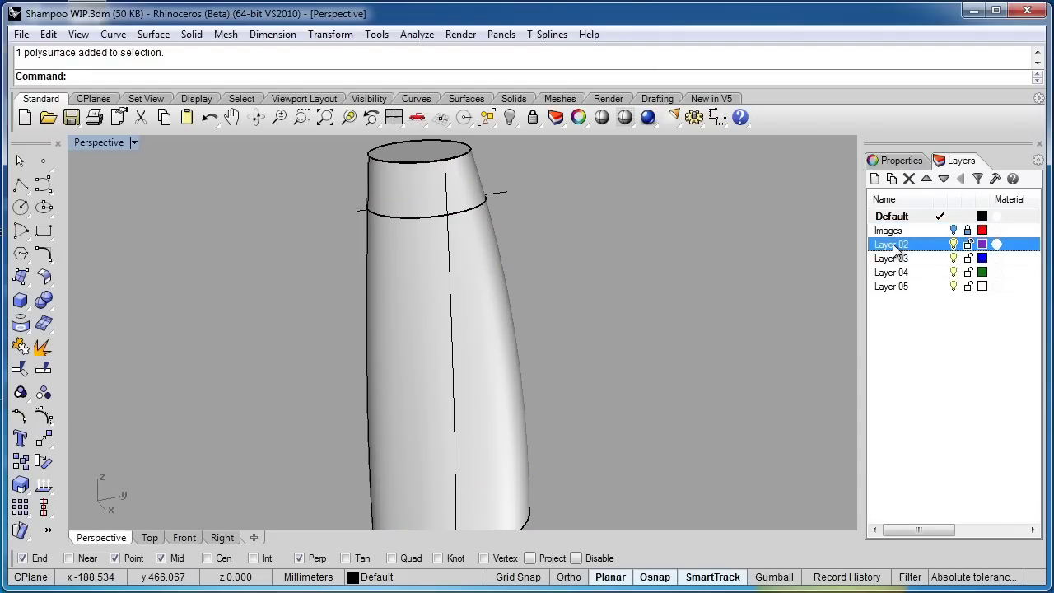
pyautogui.click(895, 247)
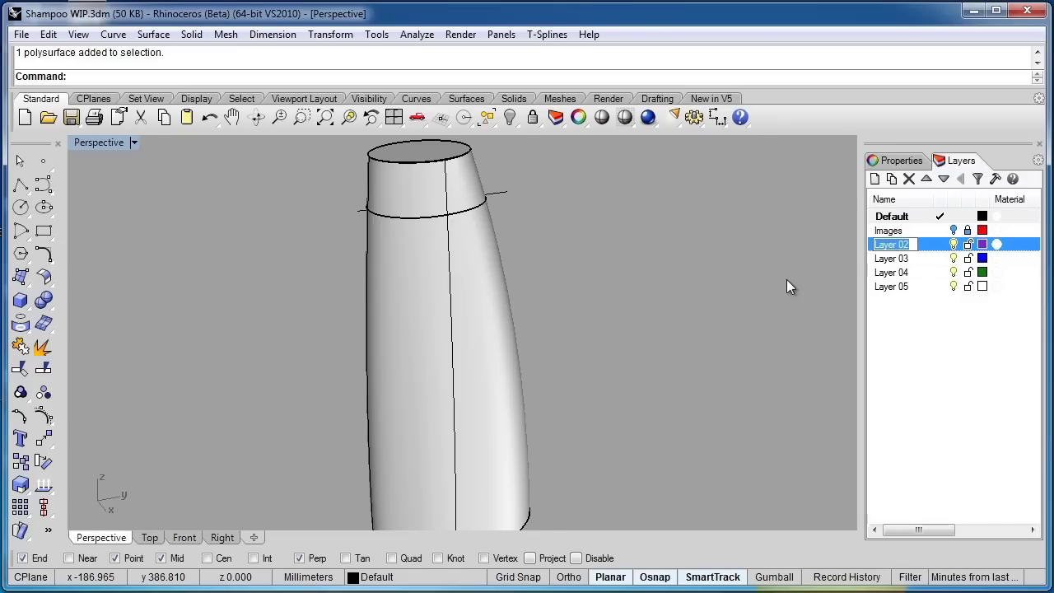
pyautogui.write('Cap')
pyautogui.press('Return')
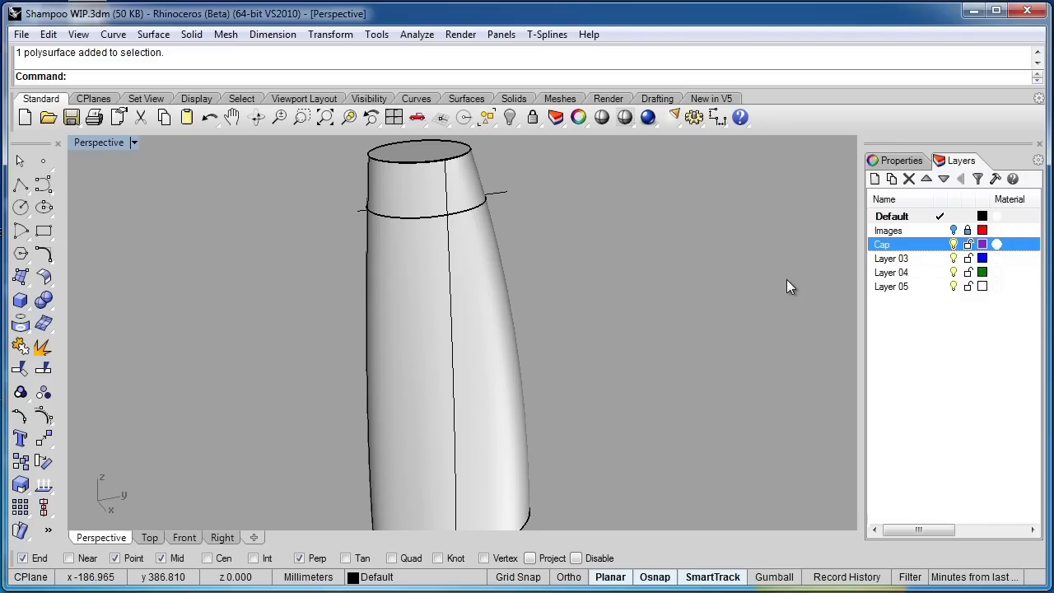
pyautogui.click(441, 193)
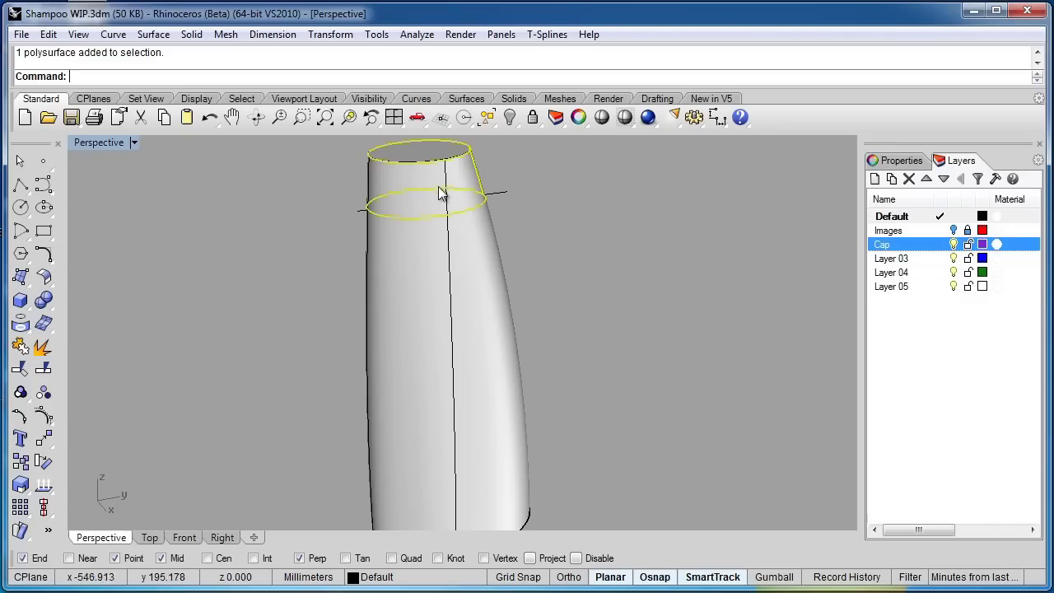
pyautogui.rightClick(903, 245)
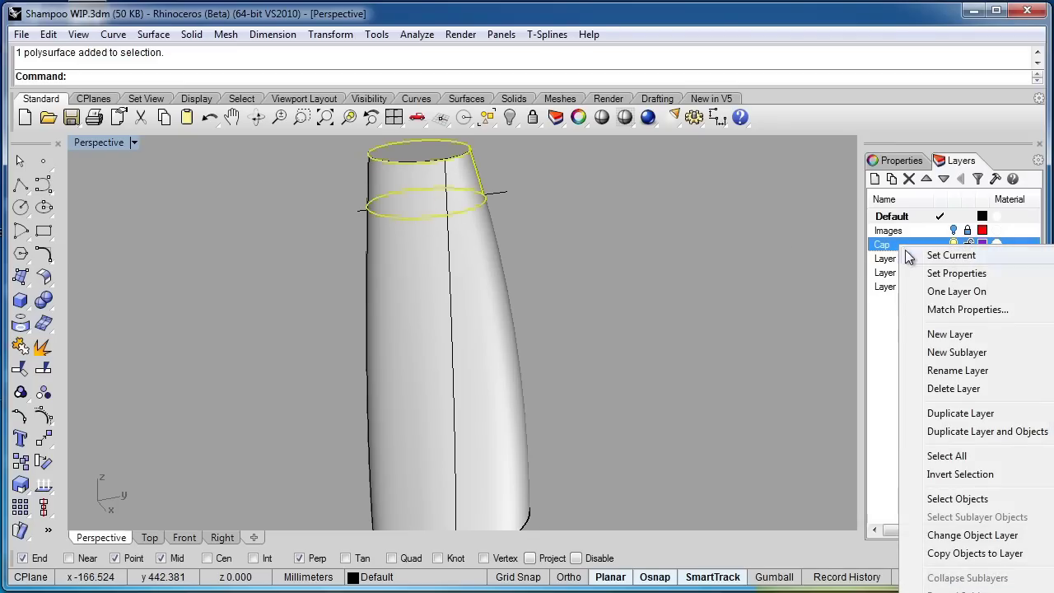
pyautogui.click(955, 535)
# Step: Rename Layer 03 to Body and move the lower bottle solid onto it
pyautogui.click(477, 349)
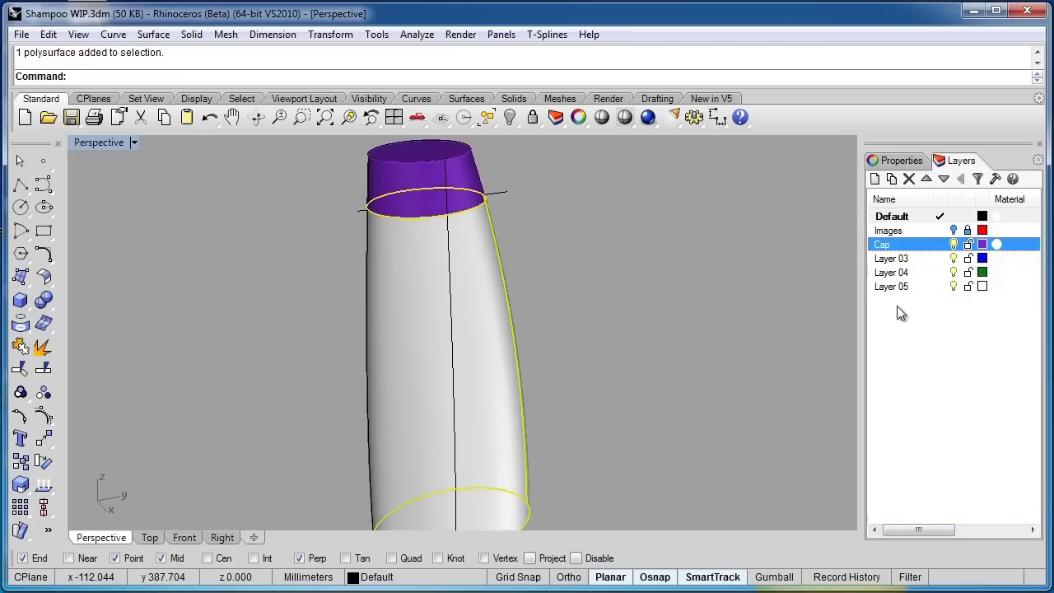
pyautogui.click(889, 259)
pyautogui.click(889, 260)
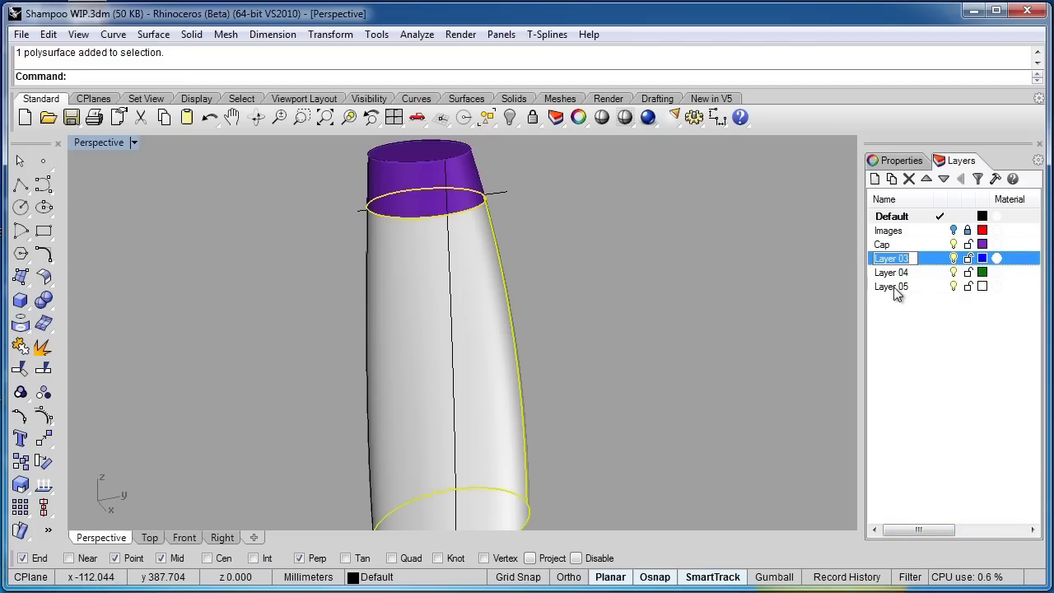
pyautogui.write('Body')
pyautogui.press('Return')
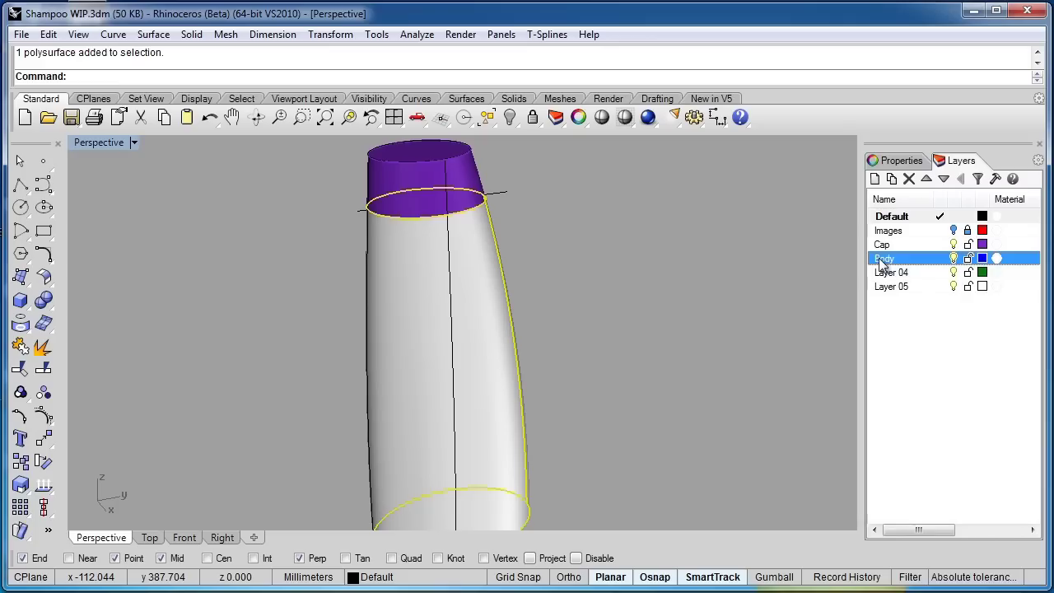
pyautogui.rightClick(881, 260)
pyautogui.click(918, 549)
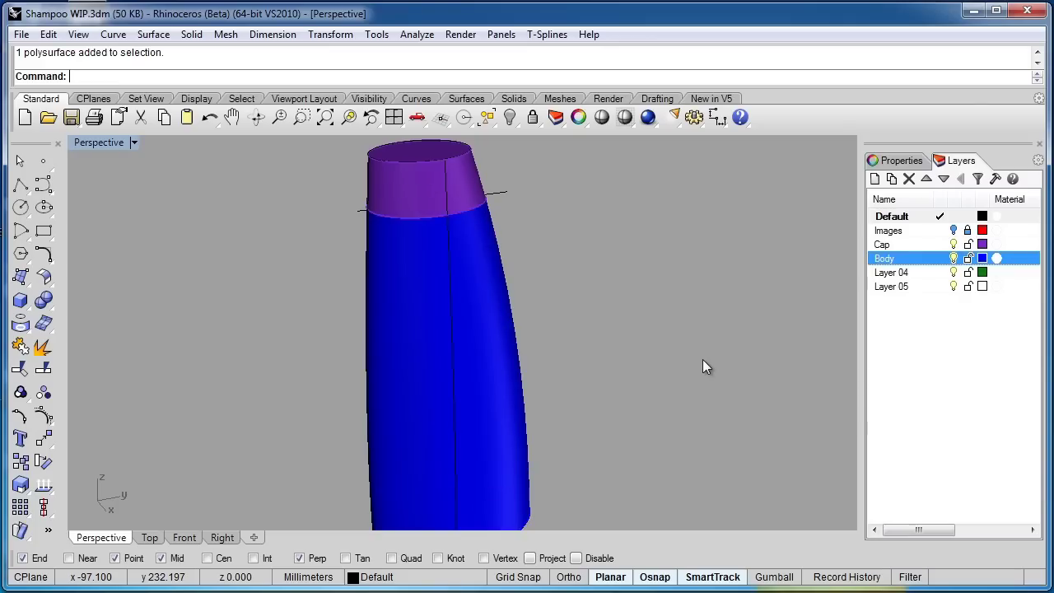
# Step: Turn off the Cap layer and examine the top face of the bottle body
pyautogui.click(954, 245)
pyautogui.moveTo(621, 291); pyautogui.dragTo(461, 329, button='right')
pyautogui.scroll(3, 399, 270)
pyautogui.scroll(-3, 485, 216)
pyautogui.scroll(2, 461, 330)
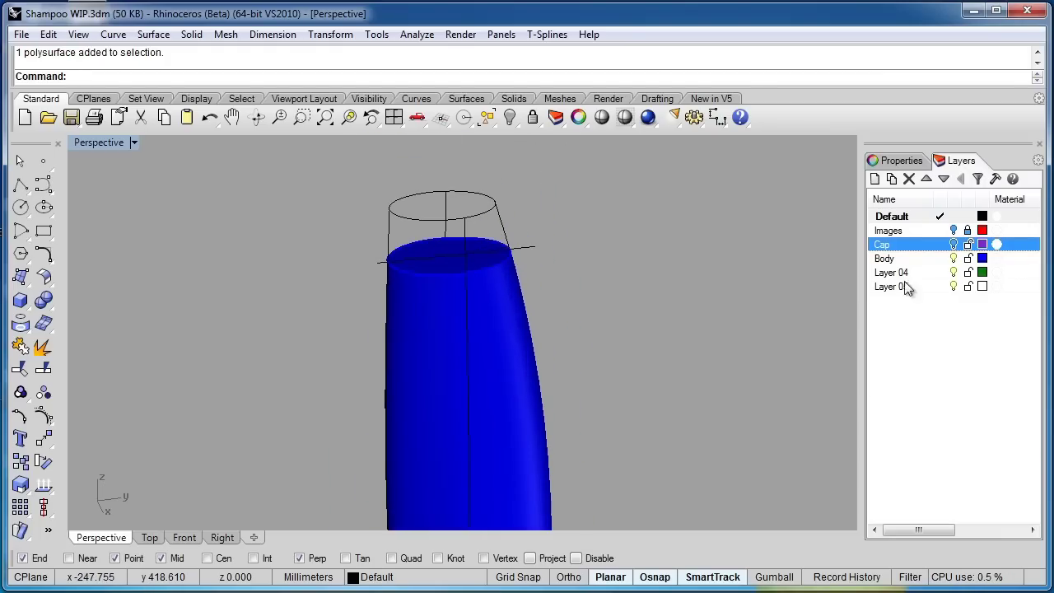
# Step: Swap layer visibility to show Cap without Body, and examine the underside of the cap
pyautogui.click(965, 244)
pyautogui.click(964, 258)
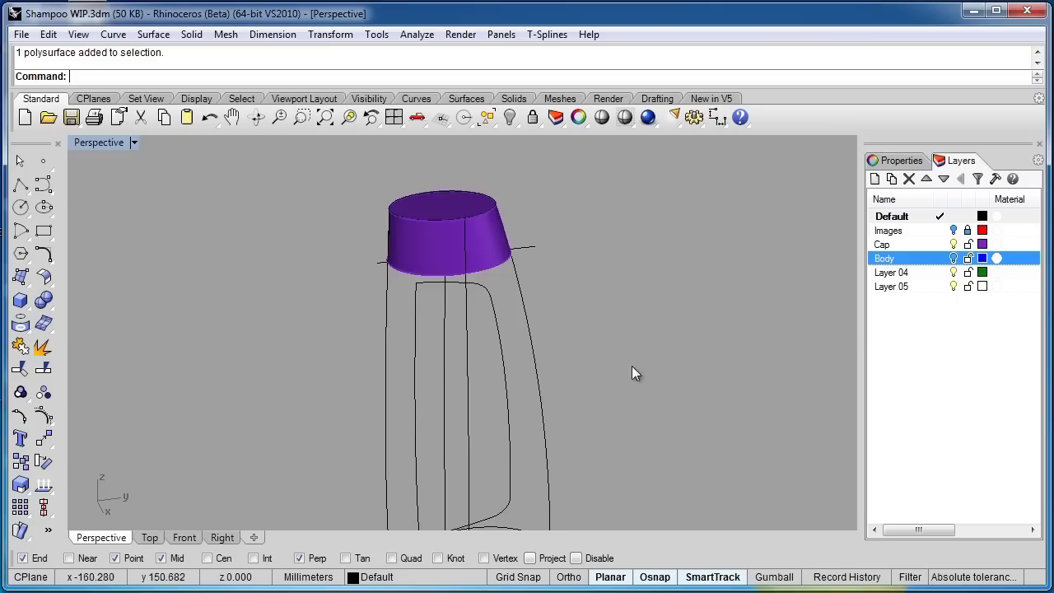
pyautogui.moveTo(580, 311); pyautogui.dragTo(436, 264, button='right')
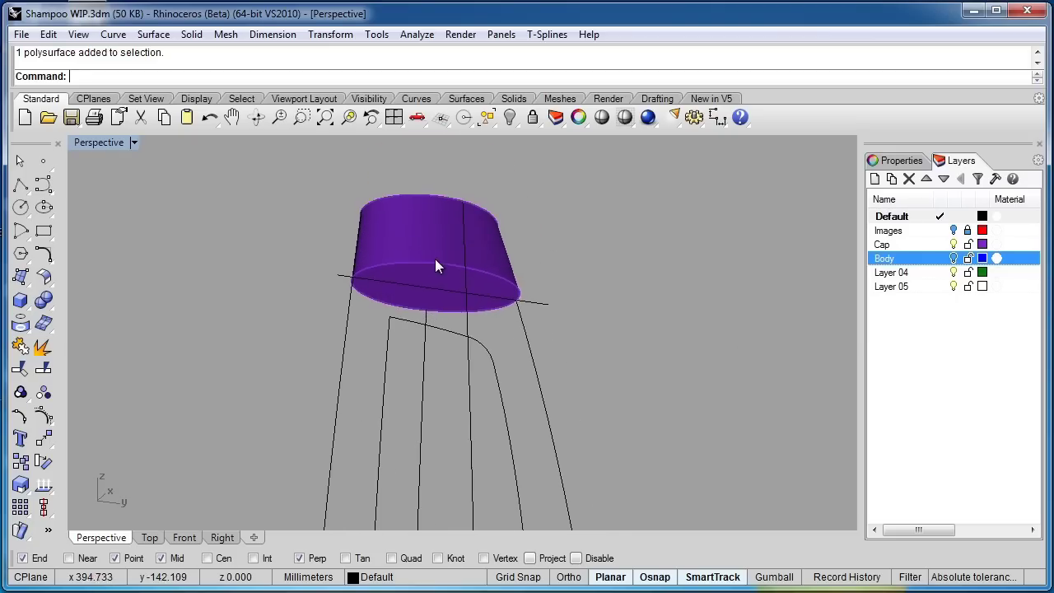
pyautogui.scroll(2, 432, 265)
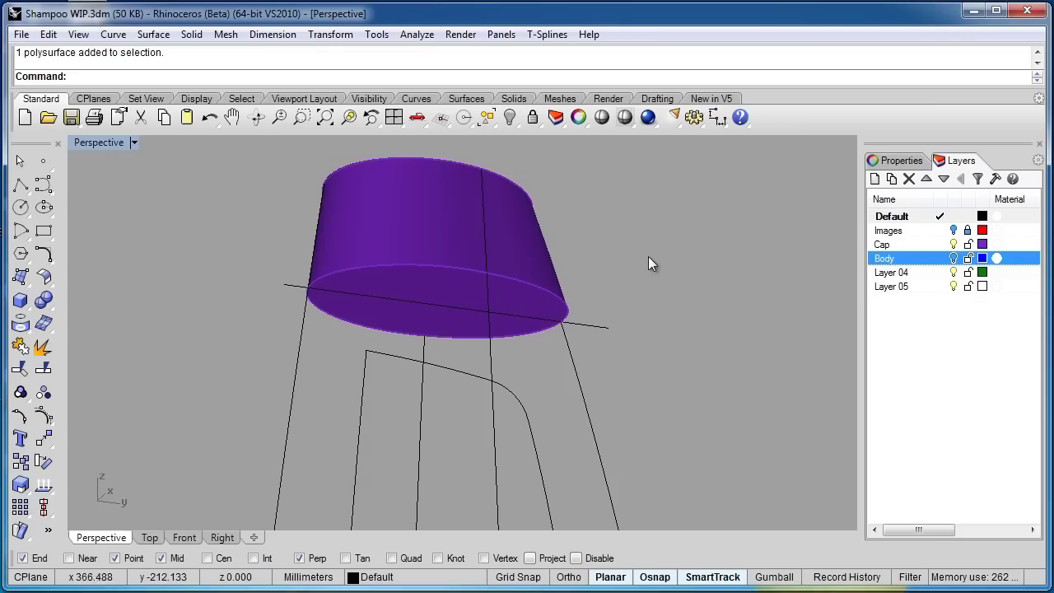
pyautogui.moveTo(650, 261); pyautogui.dragTo(538, 280, button='right')
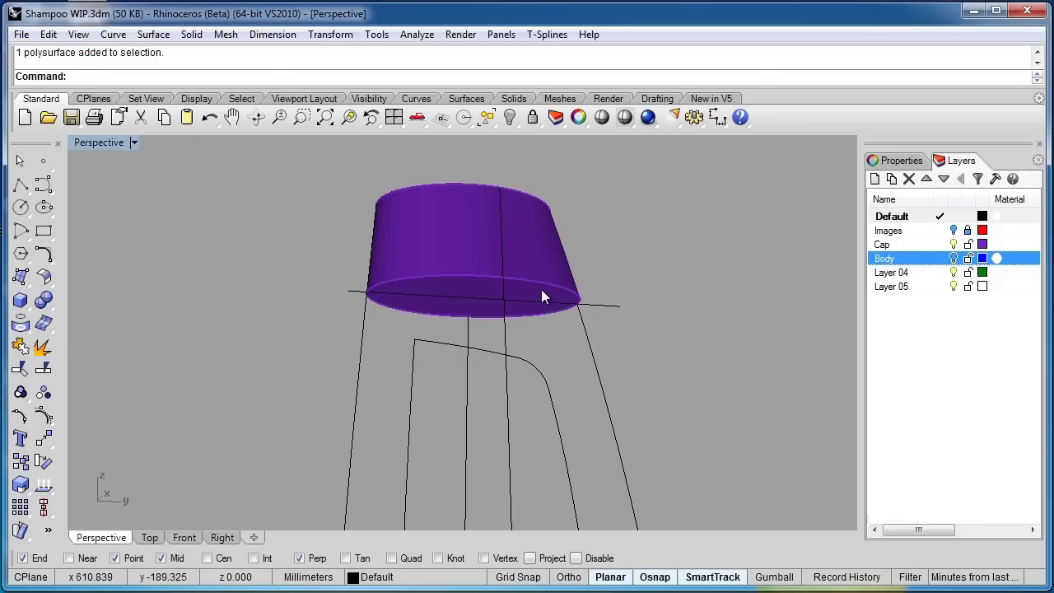
pyautogui.scroll(-2, 537, 300)
pyautogui.keyDown('shift'); pyautogui.moveTo(534, 311); pyautogui.dragTo(541, 262, button='right'); pyautogui.keyUp('shift')
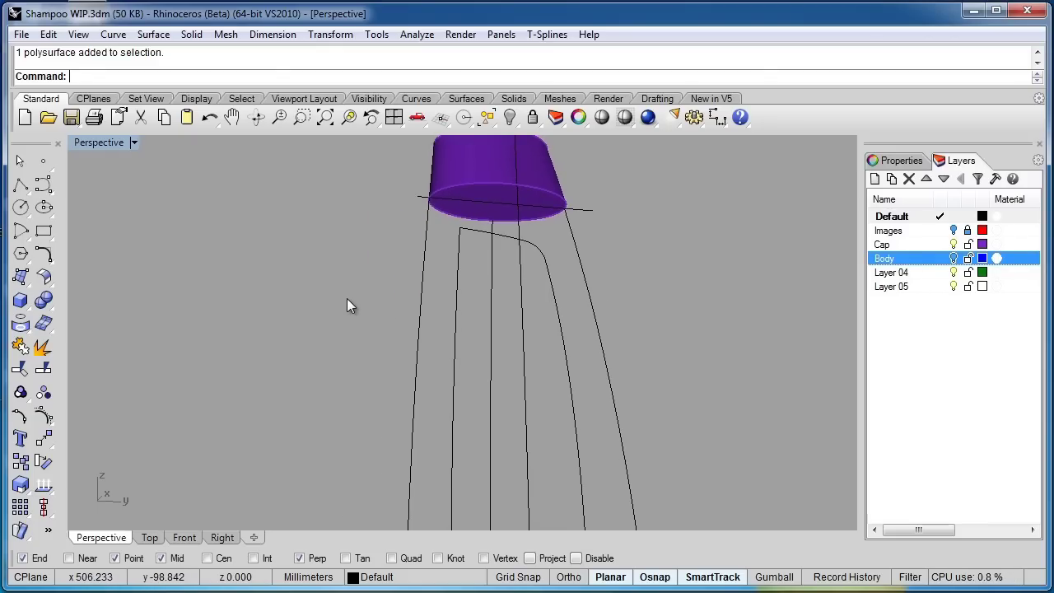
pyautogui.click(191, 34)
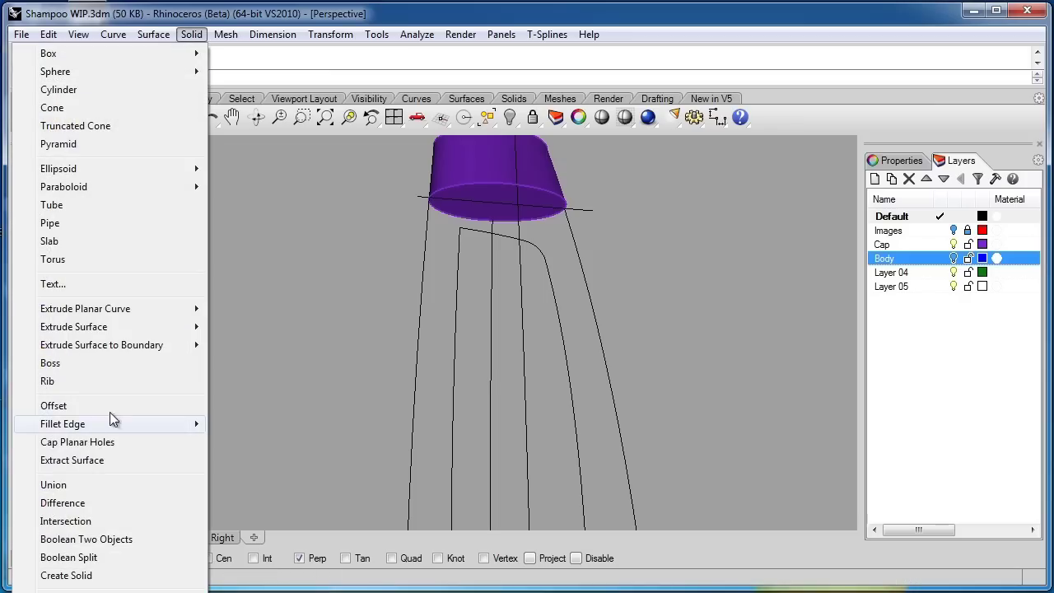
pyautogui.click(345, 381)
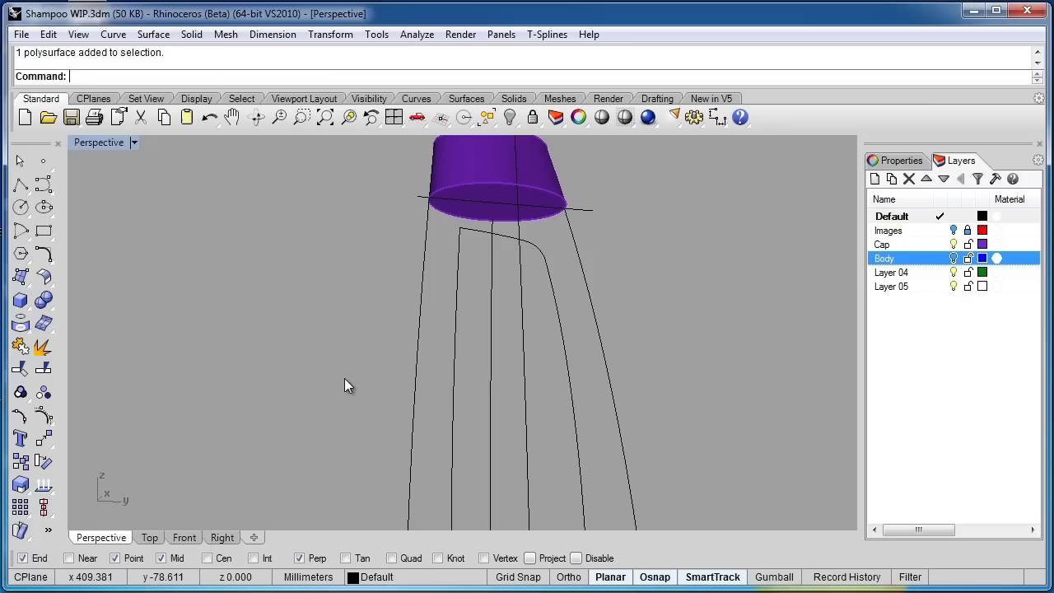
# Step: Turn the Body layer back on and view the complete bottle with its cap
pyautogui.moveTo(345, 381); pyautogui.dragTo(493, 217, button='right')
pyautogui.scroll(-4, 469, 279)
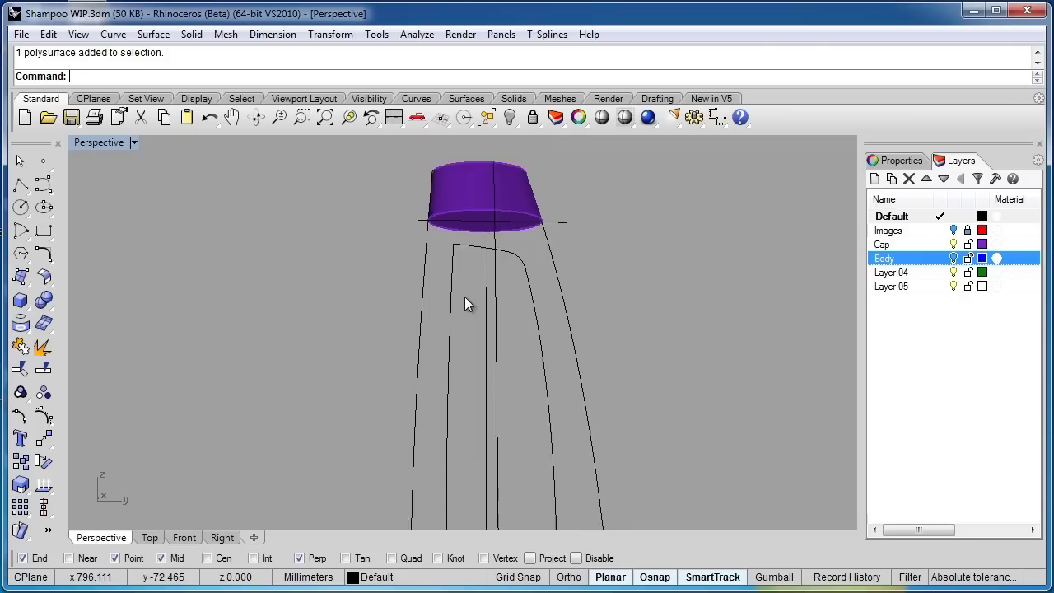
pyautogui.moveTo(596, 353)
pyautogui.mouseDown(button='right')
pyautogui.moveTo(577, 360)
pyautogui.moveTo(574, 380)
pyautogui.moveTo(630, 381)
pyautogui.mouseUp(button='right')
pyautogui.moveTo(631, 336)
pyautogui.mouseDown(button='right')
pyautogui.moveTo(590, 348)
pyautogui.moveTo(600, 381)
pyautogui.moveTo(619, 371)
pyautogui.mouseUp(button='right')
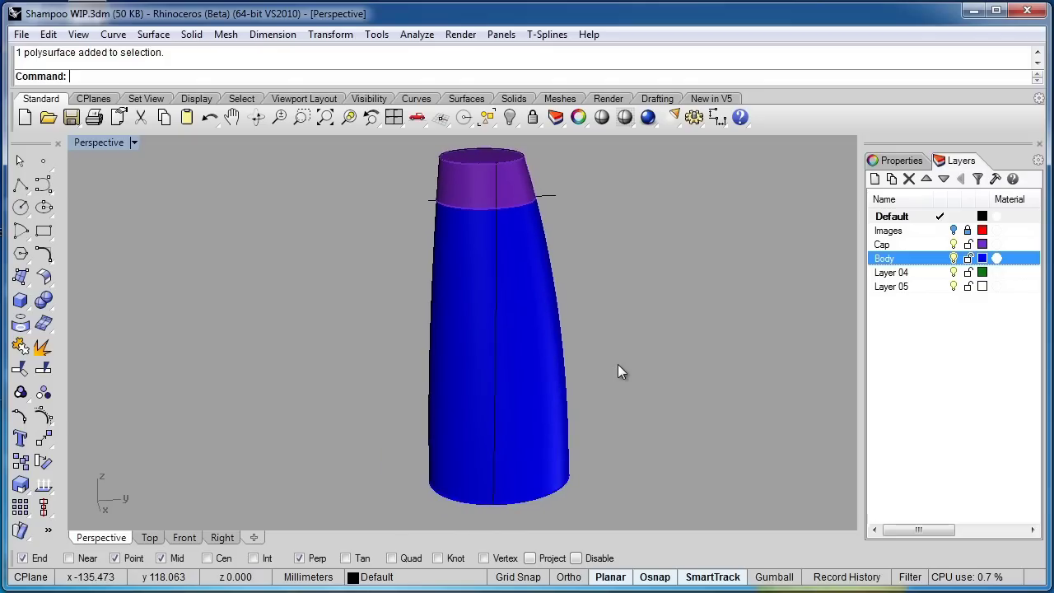